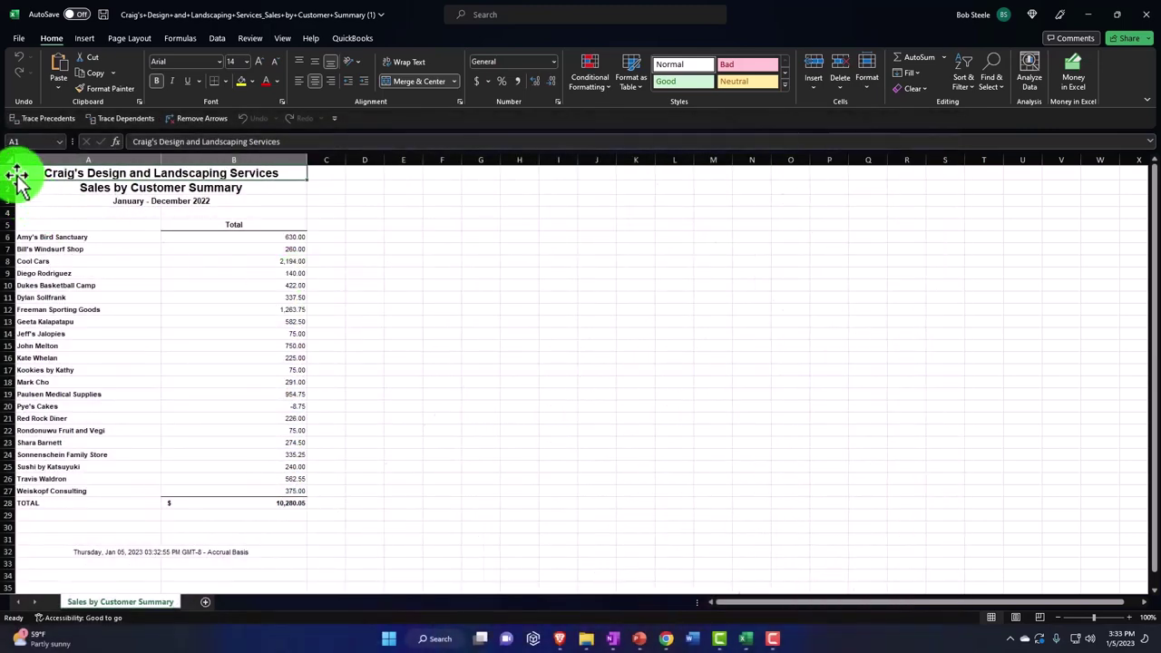
Copy the entire Sales by Customer Summary worksheet.
click(7, 159)
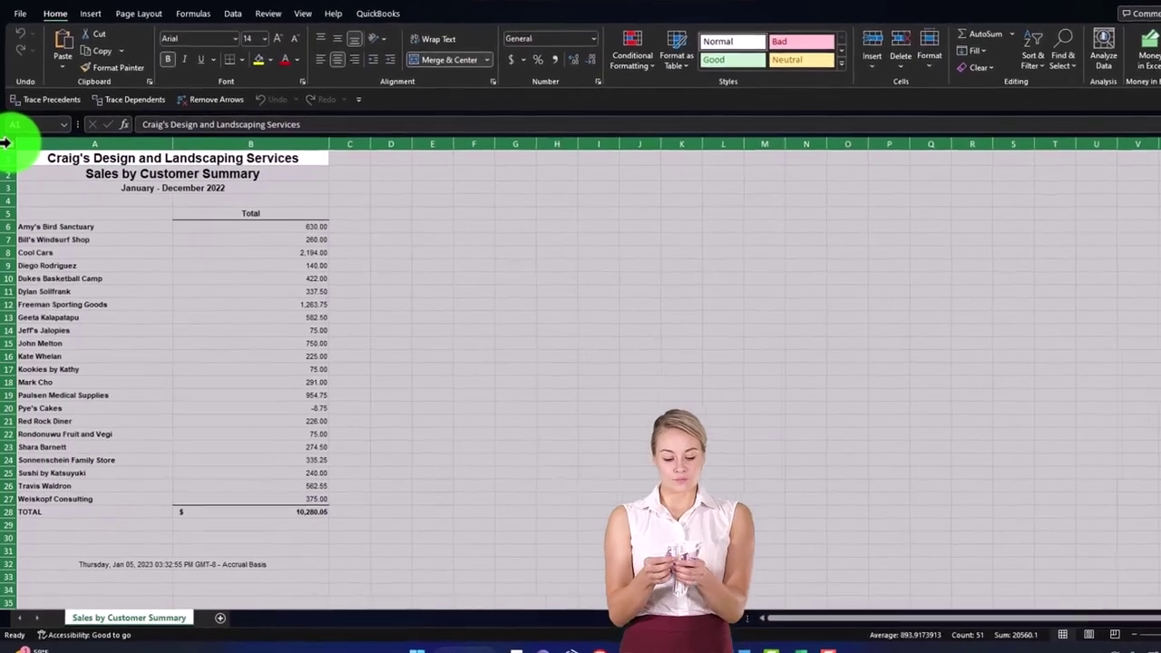
right_click(114, 235)
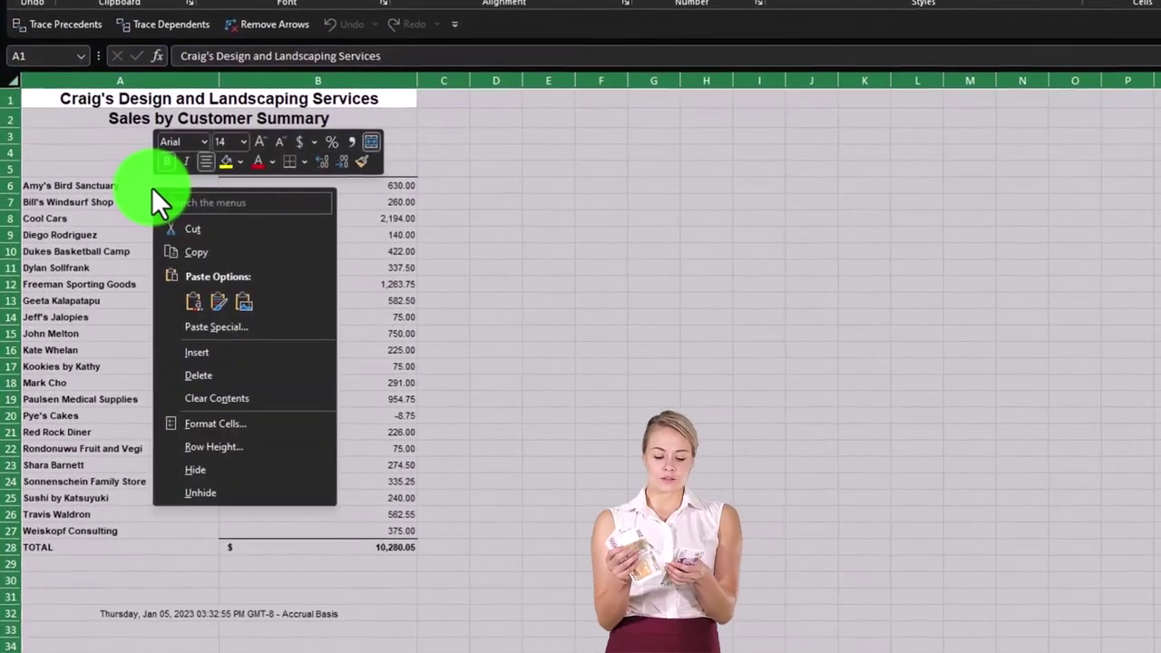
click(186, 254)
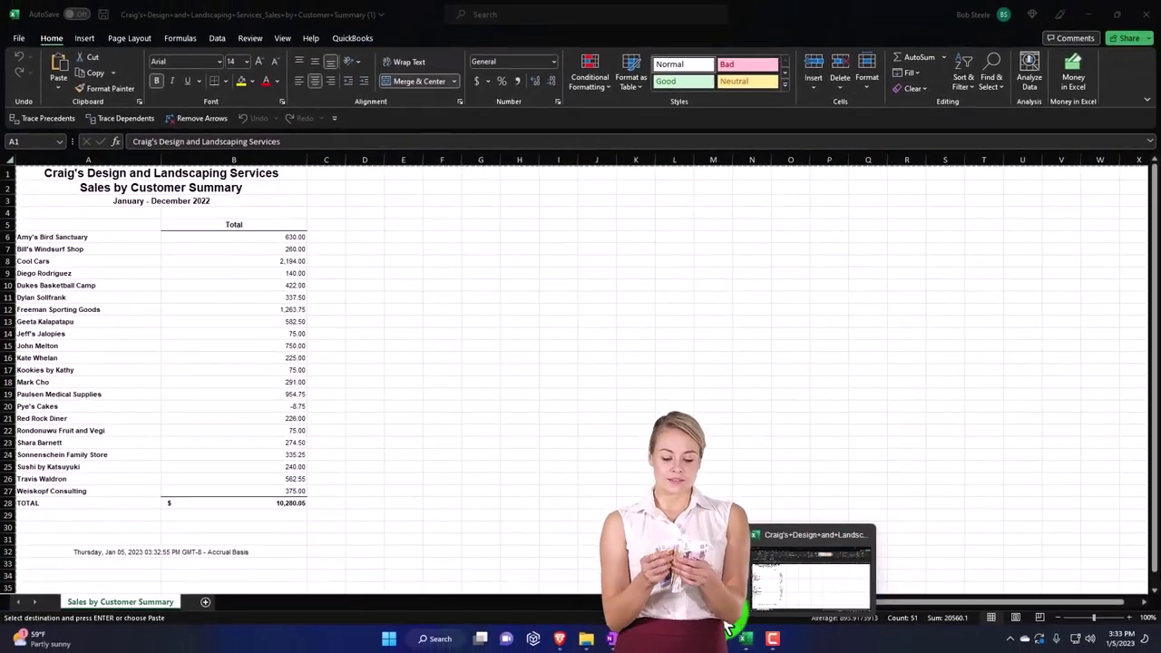
Switch to the Reports 12.31.22 workbook and add a new worksheet after the AP Graph sheet.
click(730, 626)
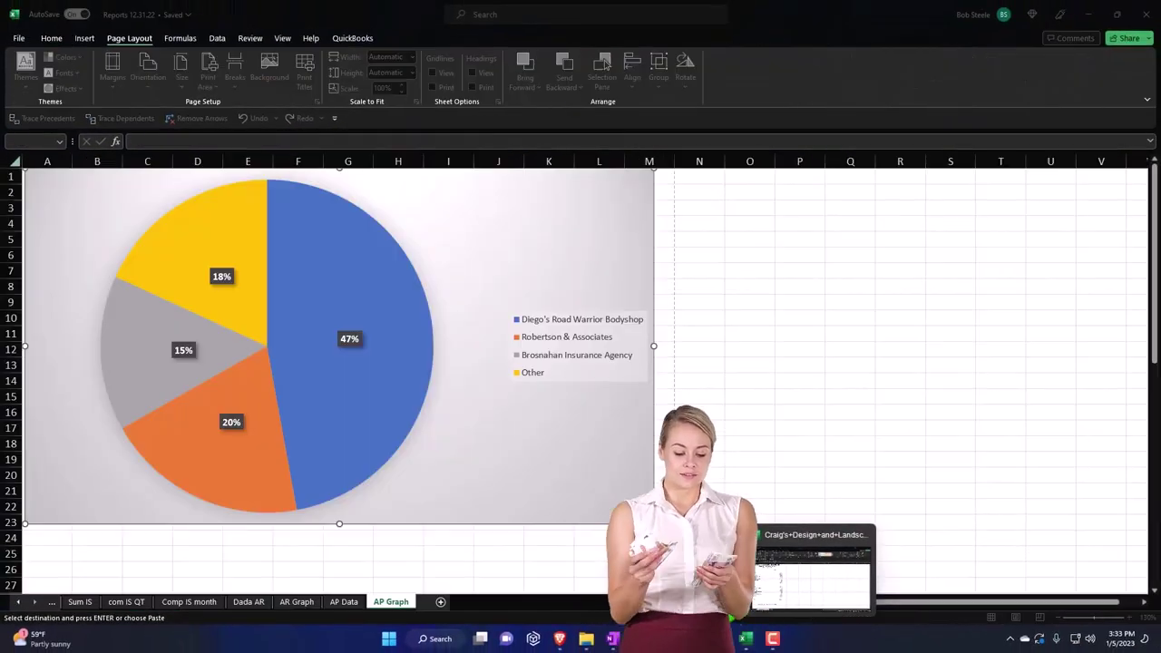
click(508, 370)
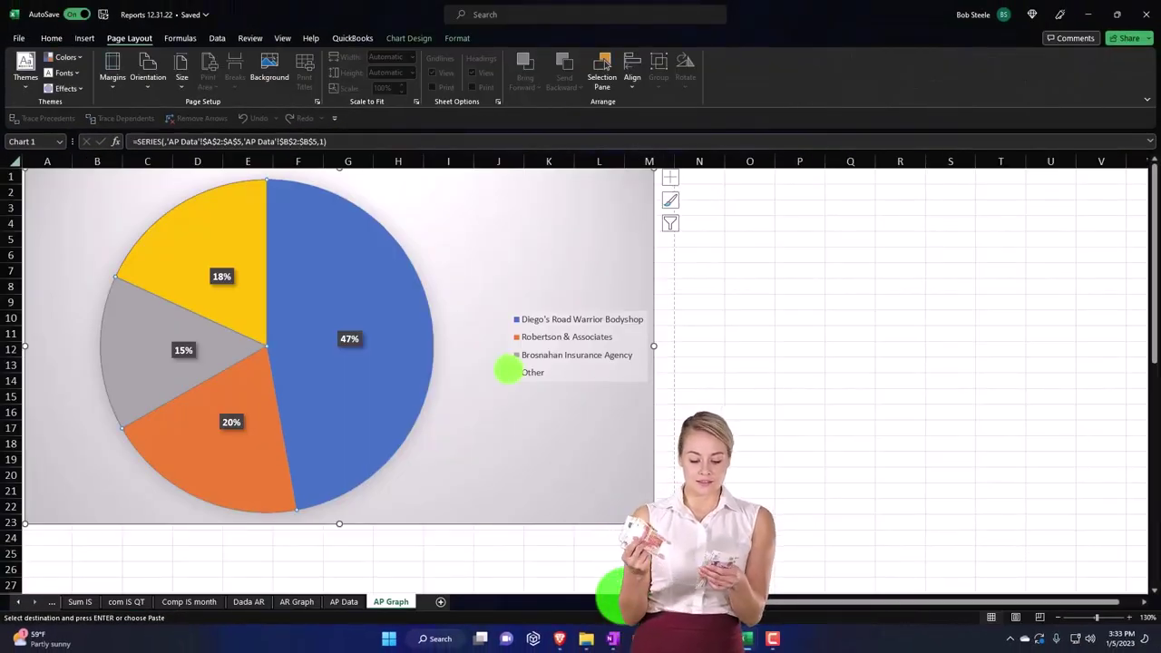
click(80, 601)
click(123, 602)
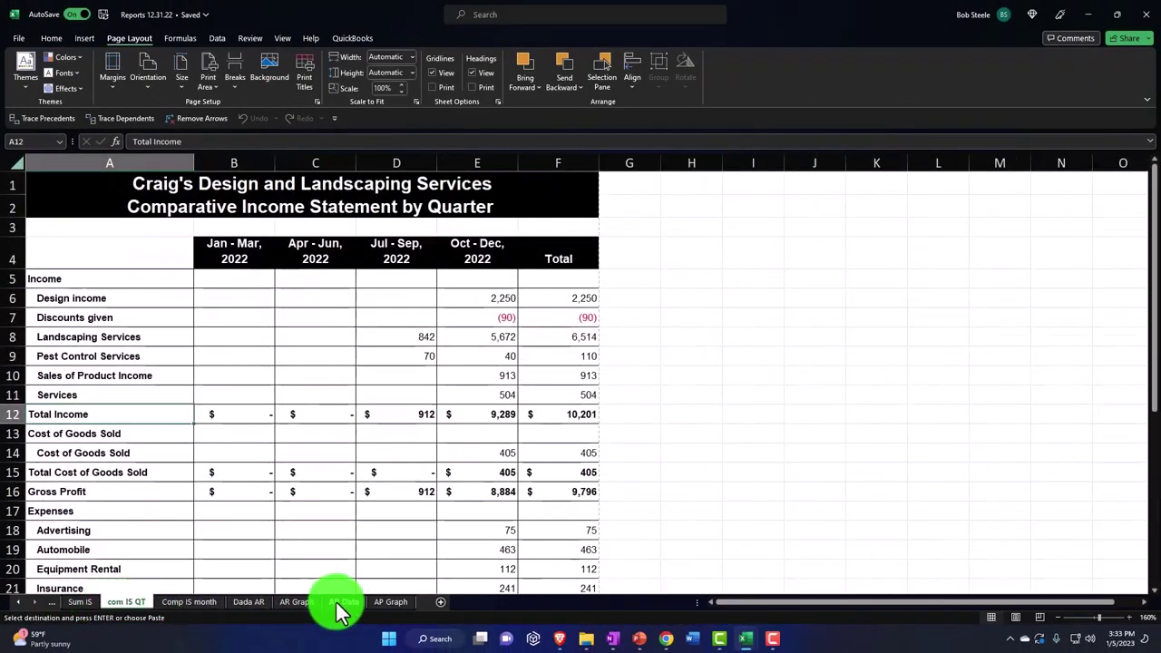
click(385, 602)
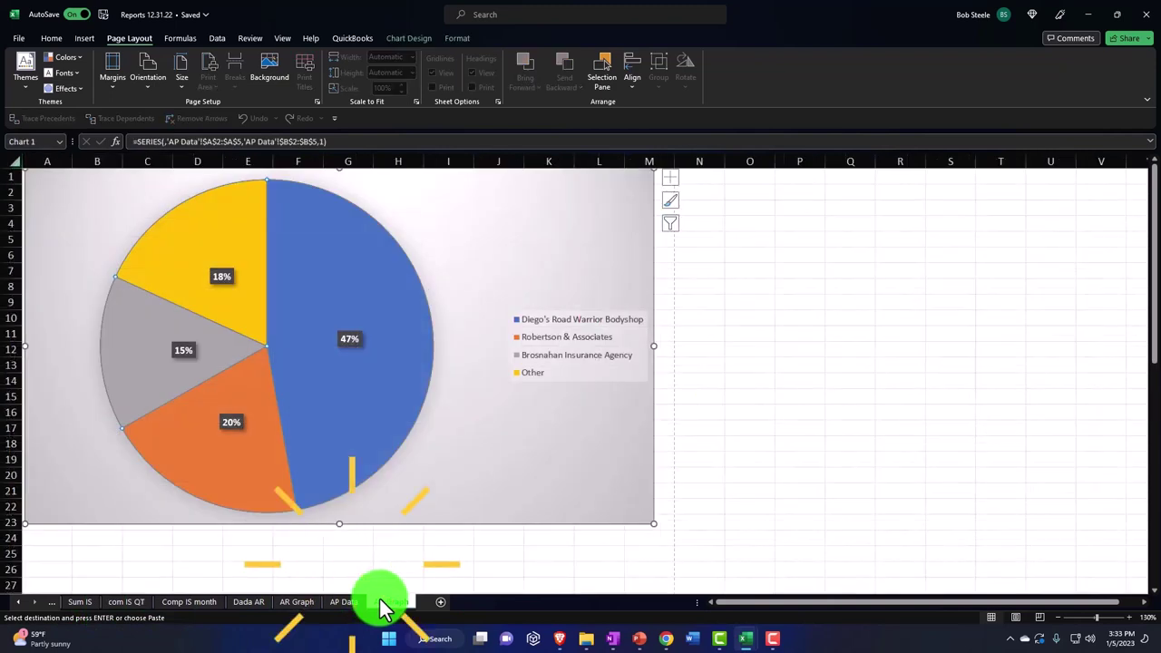
click(440, 602)
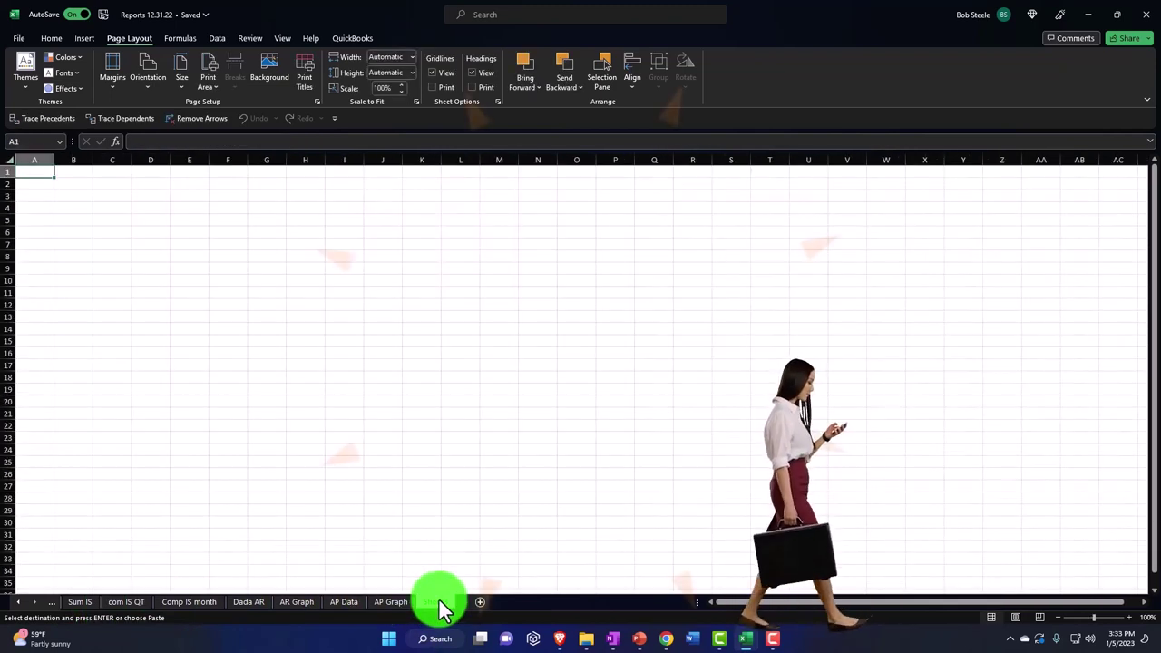
Paste the copied sales report over the whole of the new blank worksheet.
click(13, 161)
right_click(62, 210)
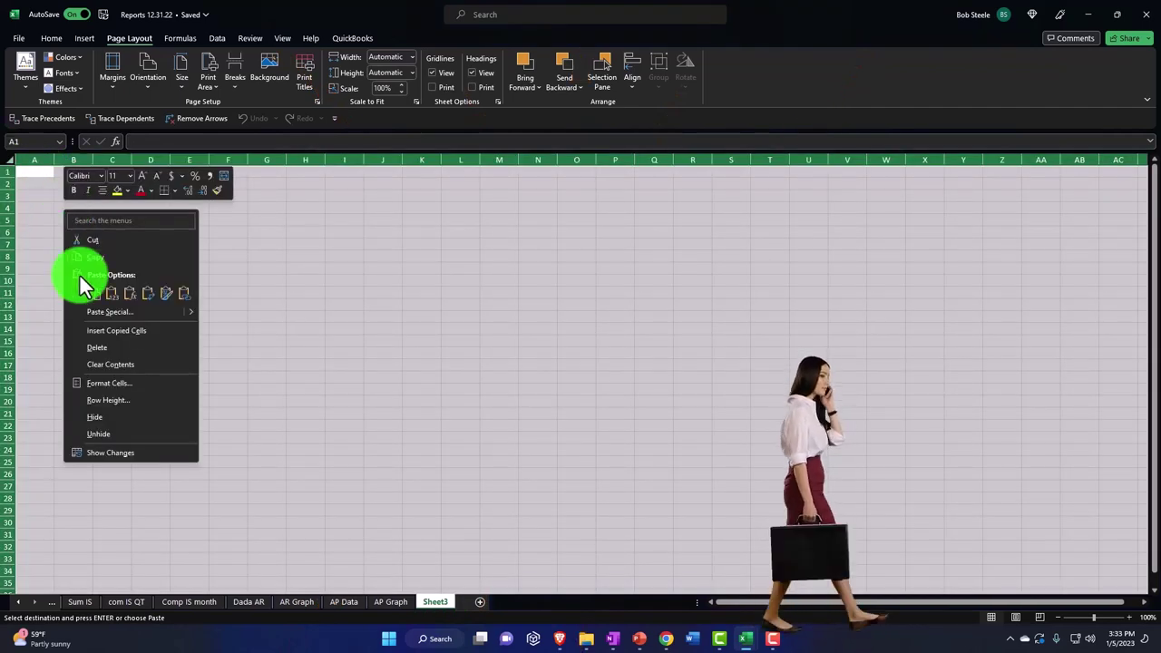
click(90, 292)
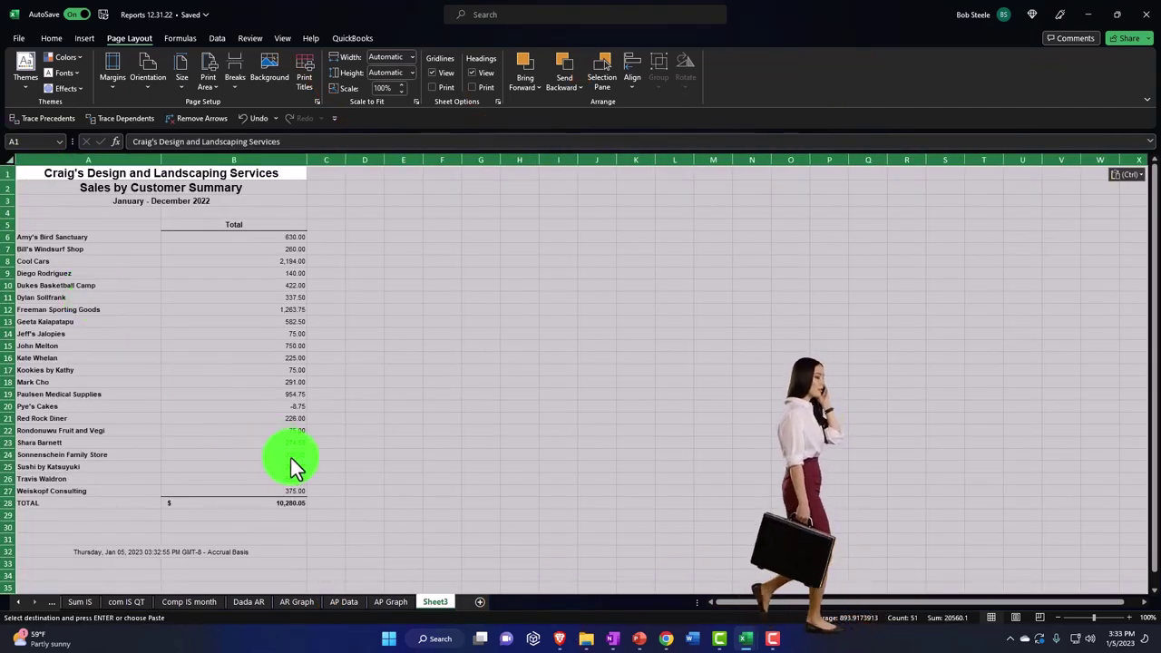
Rename the new worksheet as Sales by Cust Data.
double_click(439, 603)
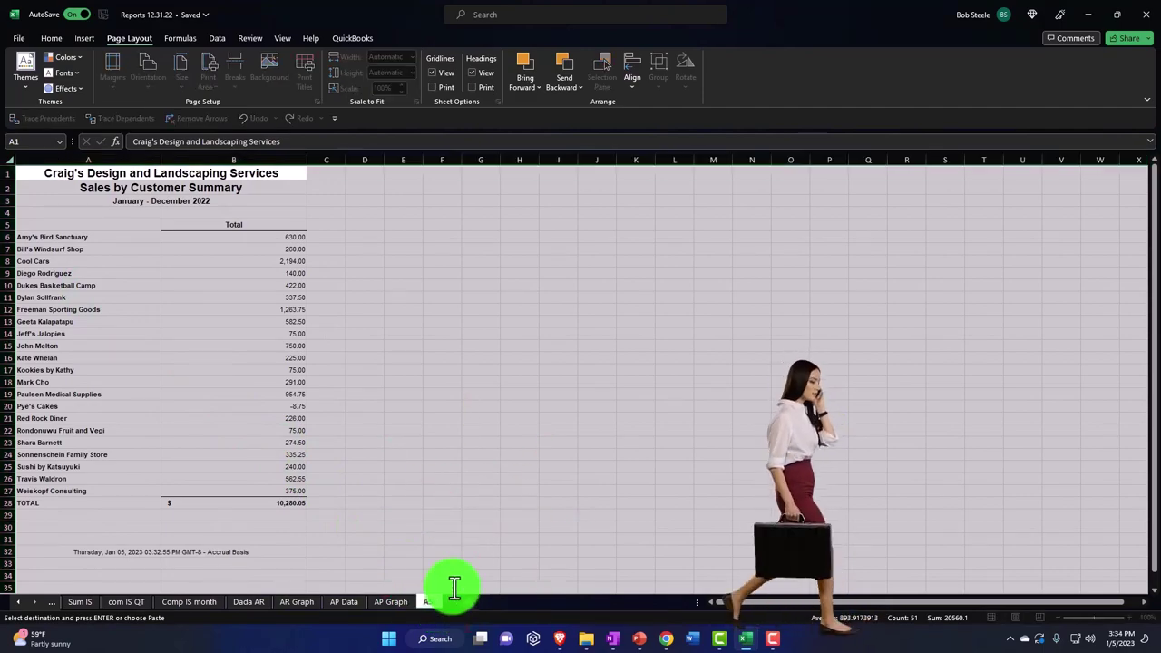
text(Sales Rep)
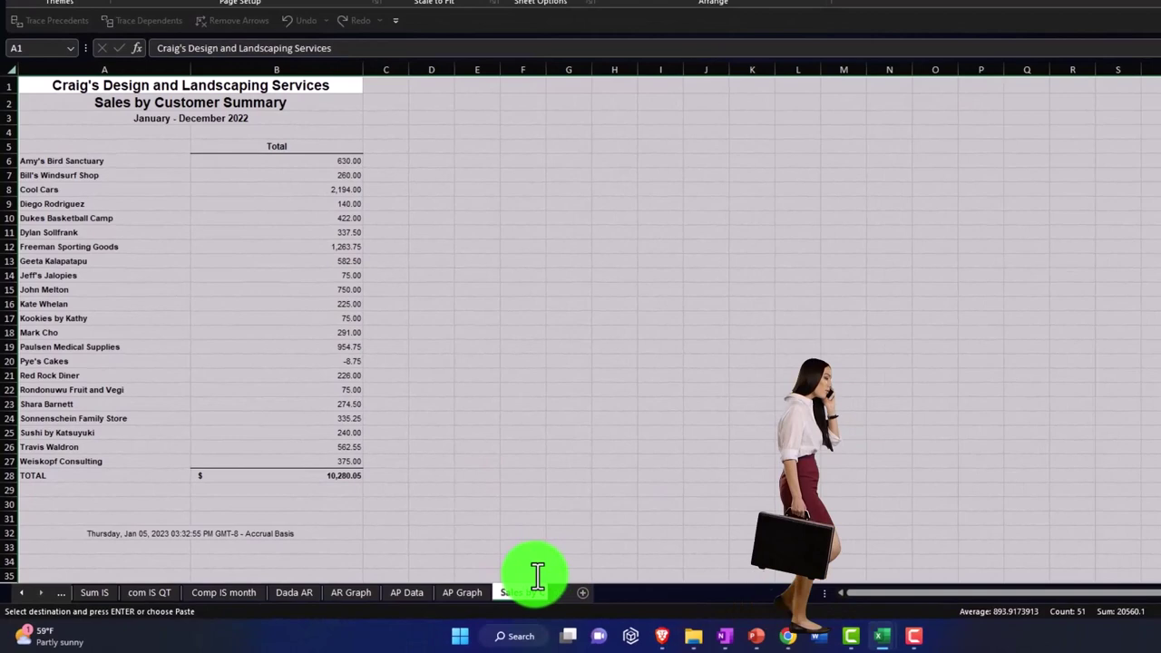
text(ort Data)
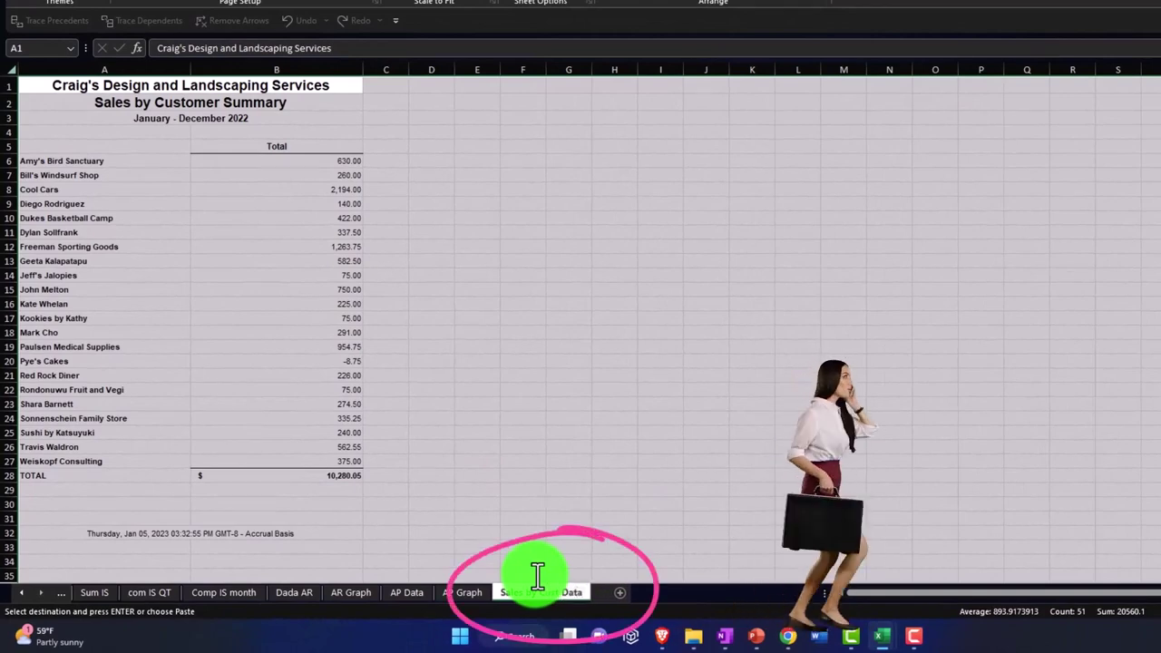
click(538, 575)
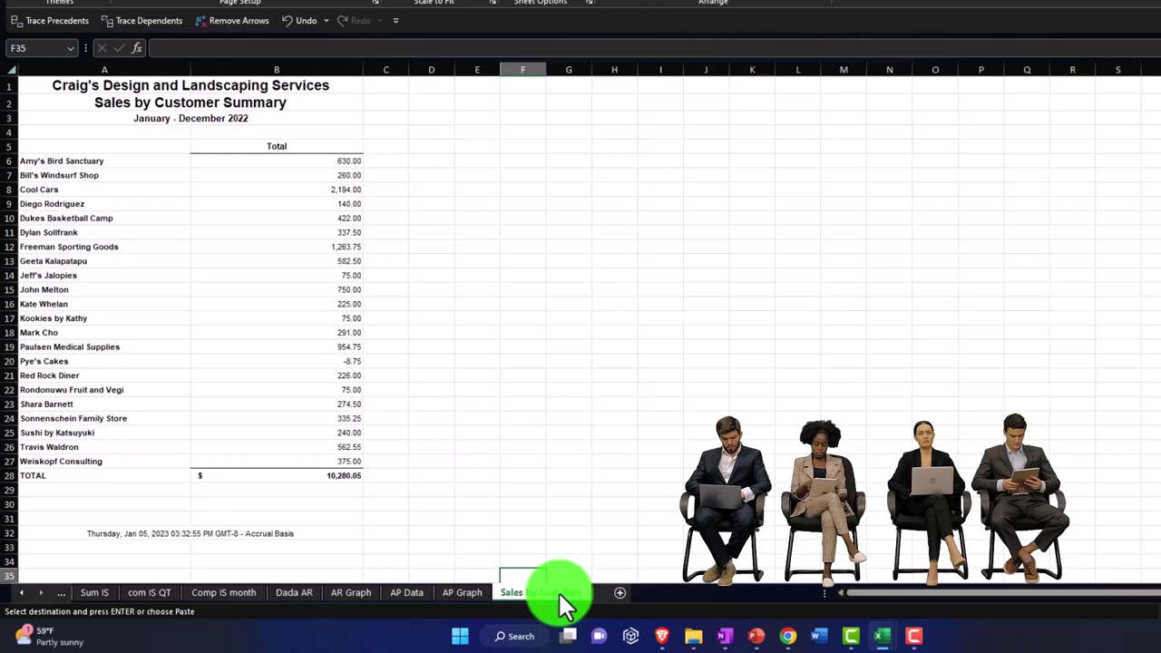
Clear the report's formatting by applying the format of blank cell E6 to the whole worksheet with Format Painter.
click(458, 376)
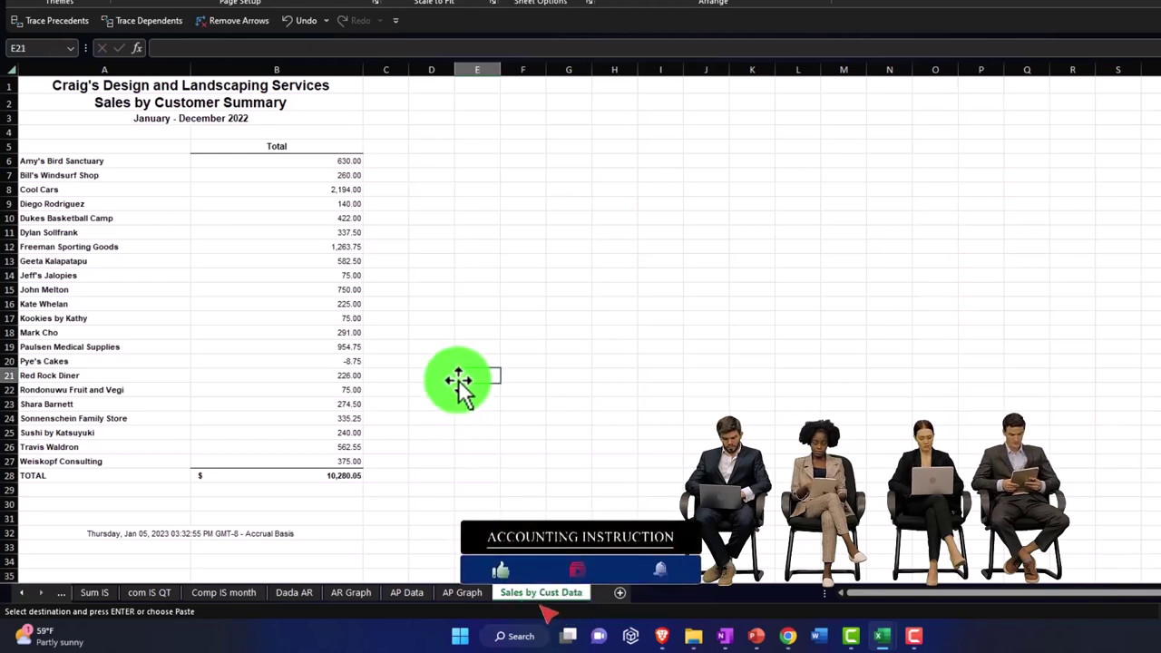
scroll(458, 381, up, 4)
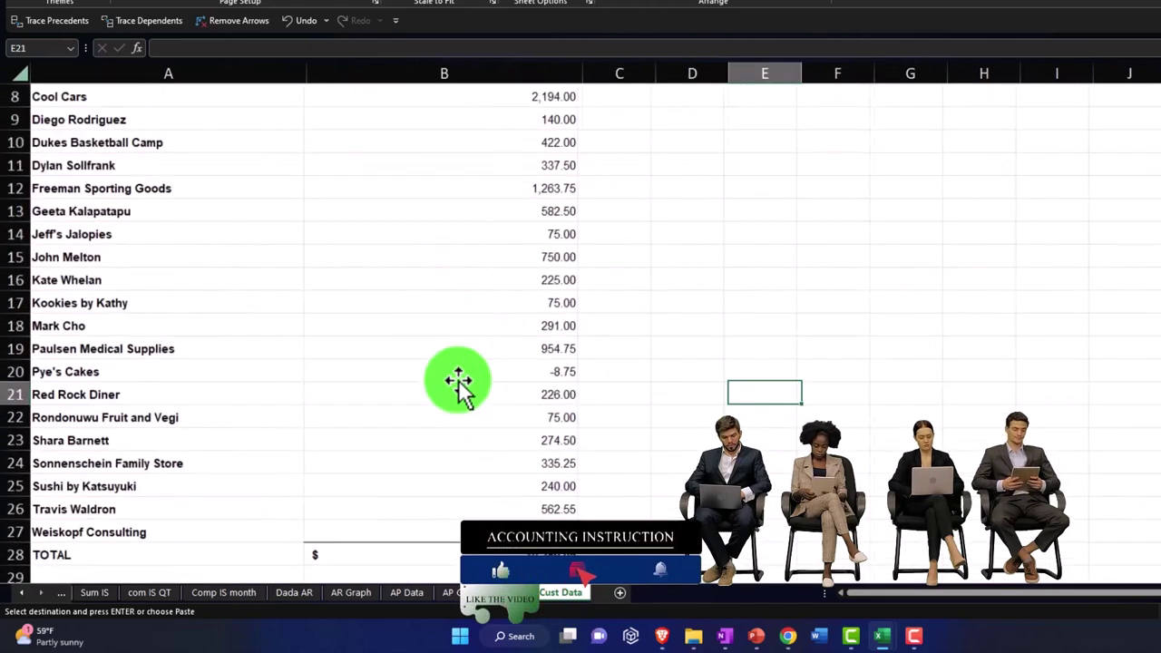
scroll(399, 404, up, 3)
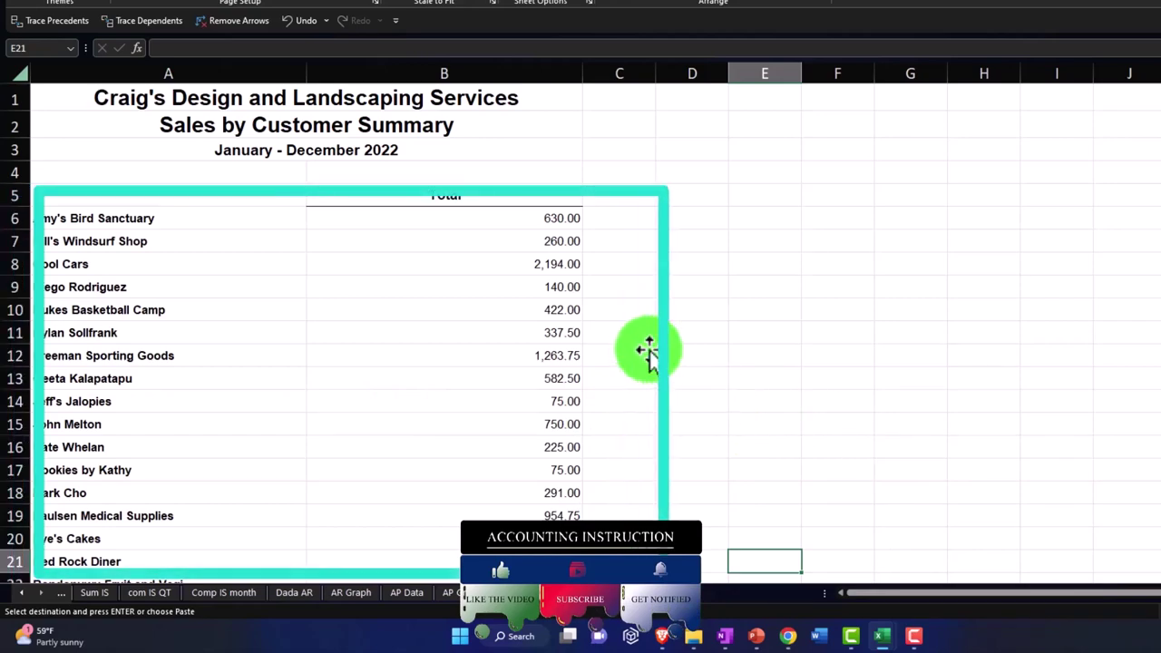
click(762, 261)
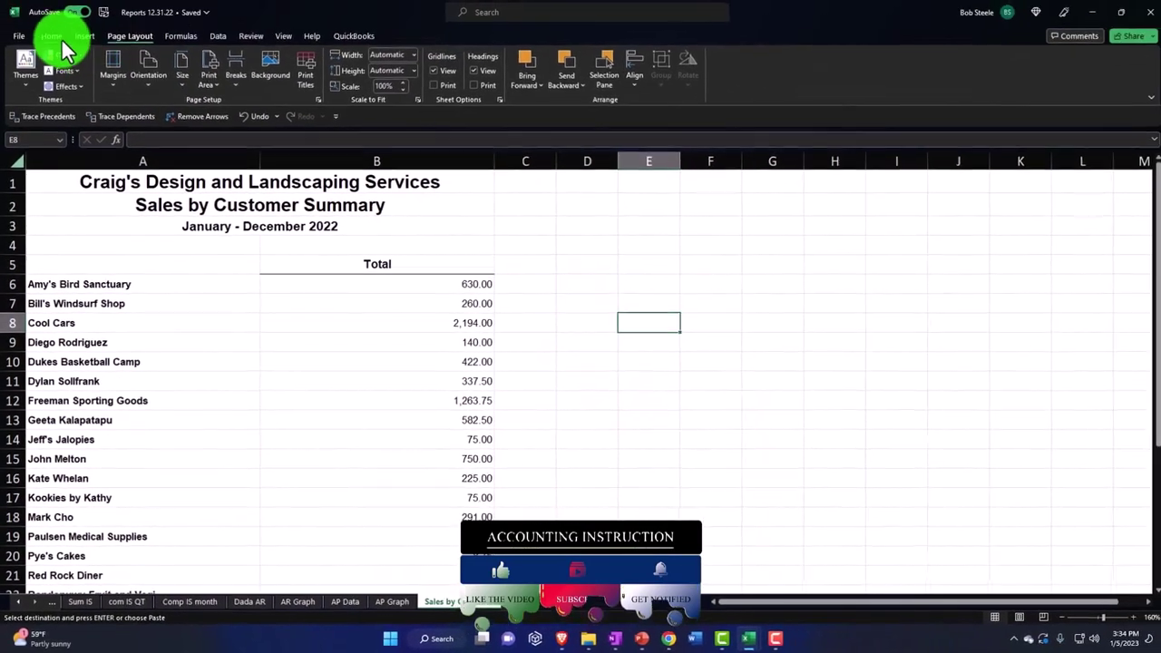
click(55, 38)
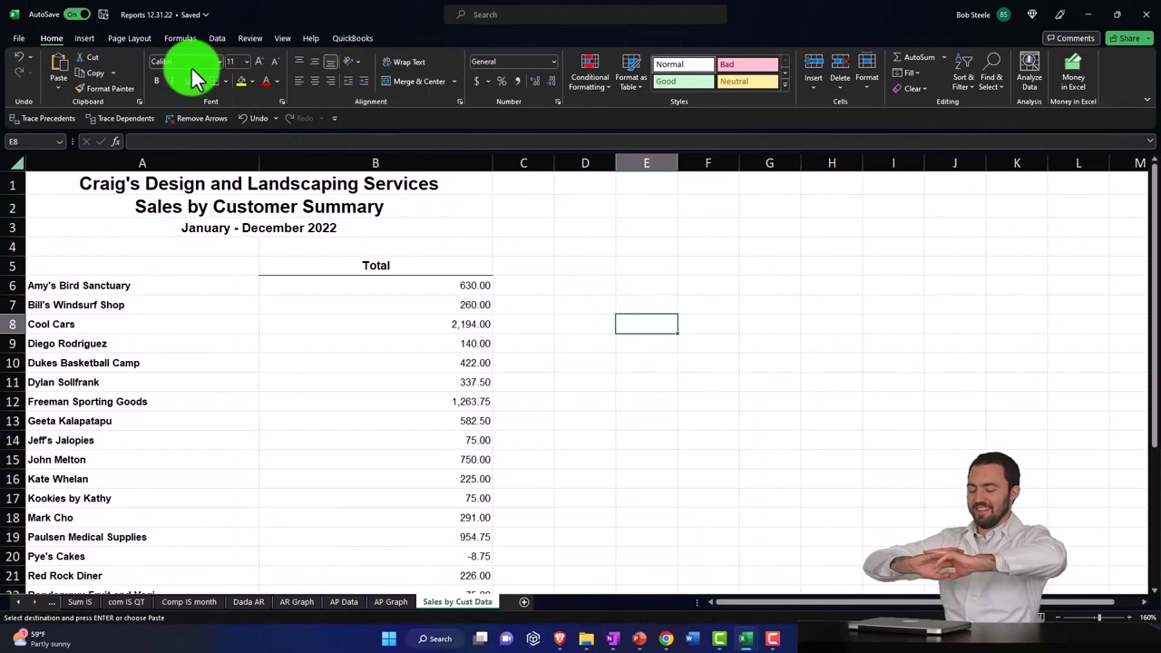
click(481, 334)
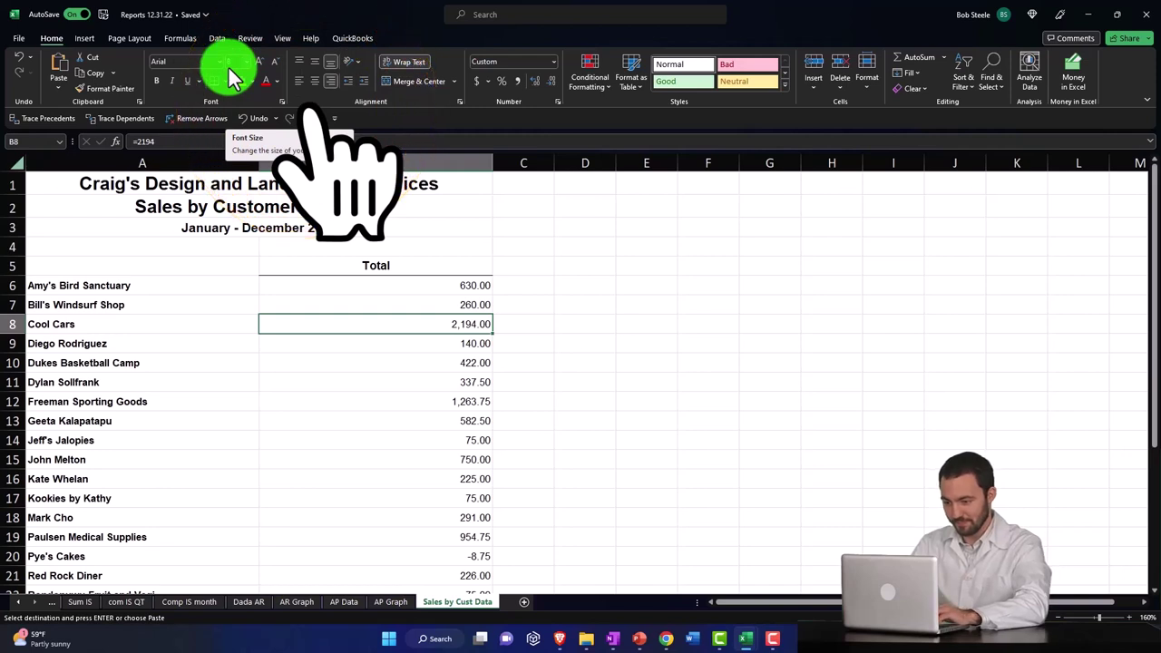
click(634, 287)
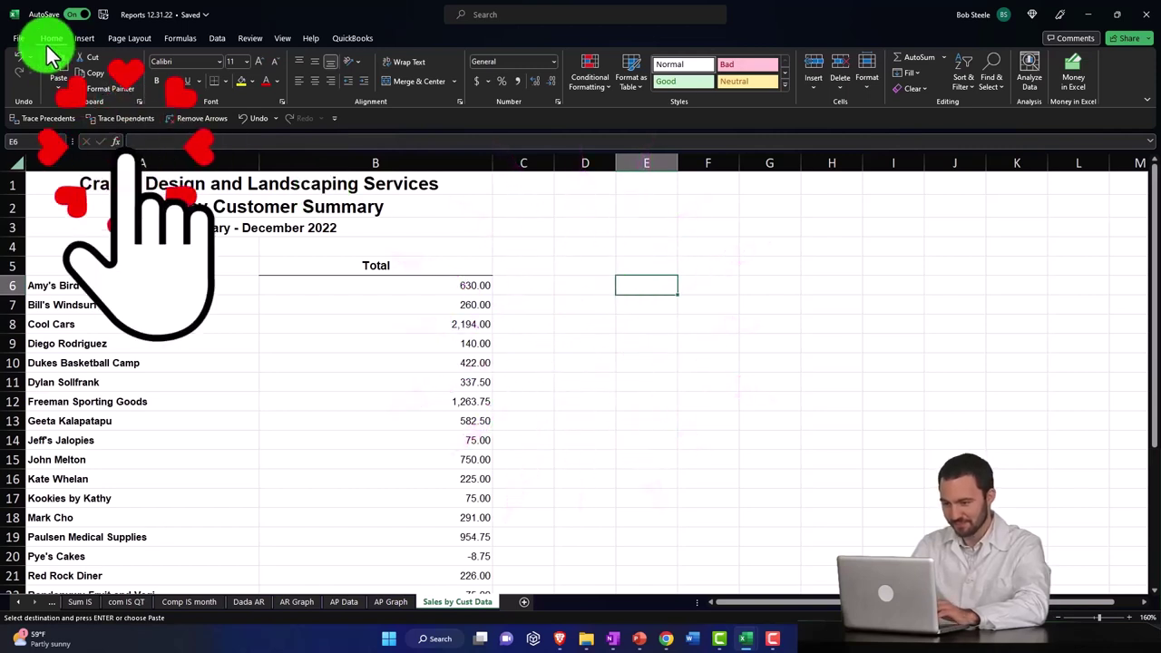
click(91, 89)
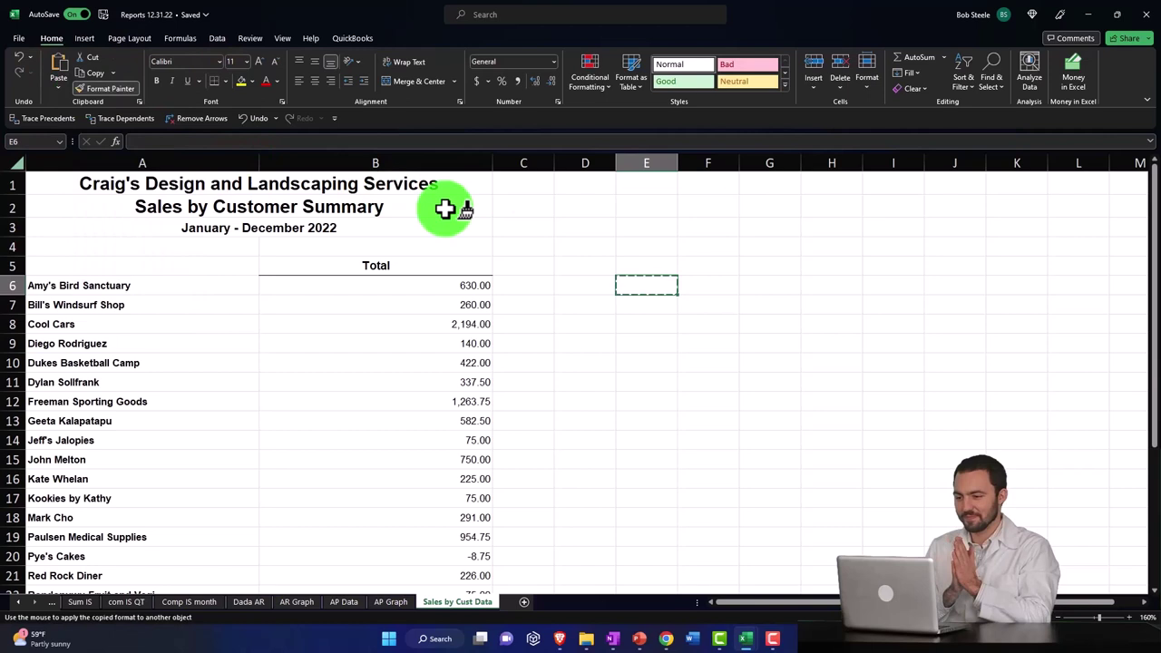
click(15, 160)
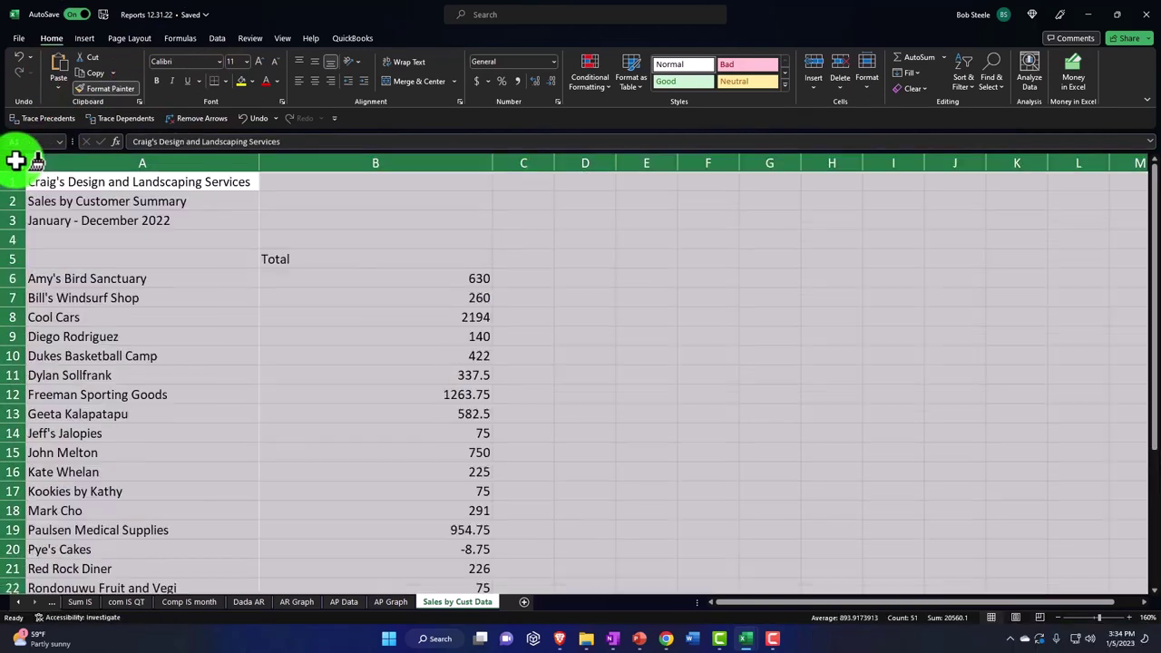
Format the whole sheet as Currency with no symbol, 0 decimal places and negative numbers in red parentheses.
right_click(151, 266)
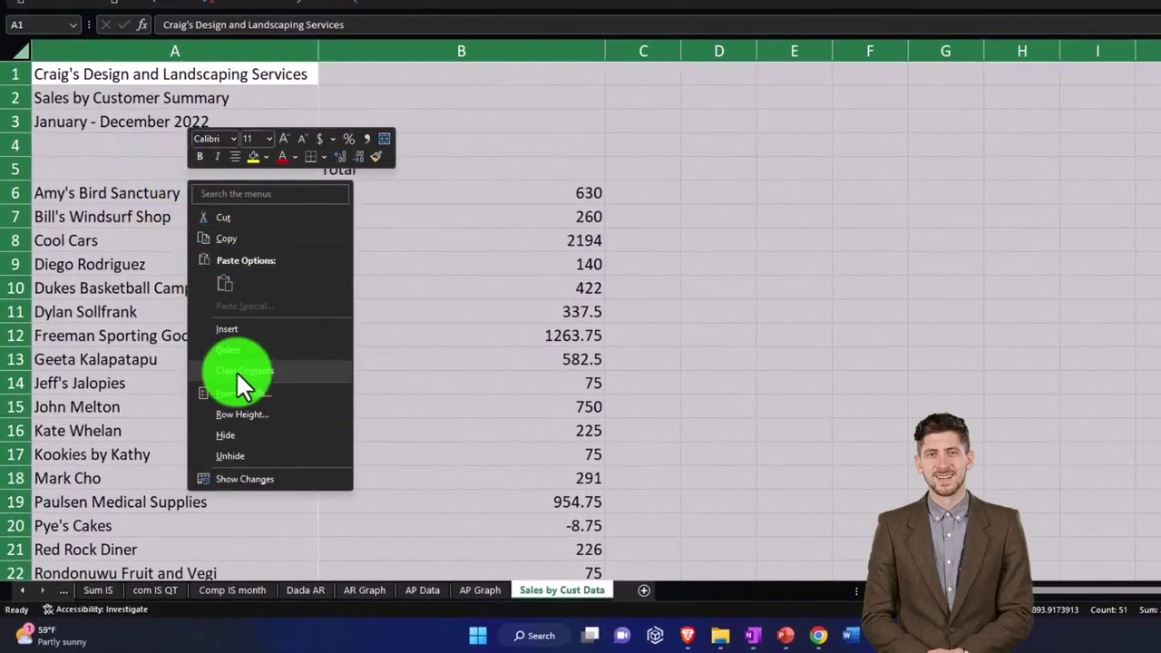
click(240, 394)
drag(288, 214, 918, 77)
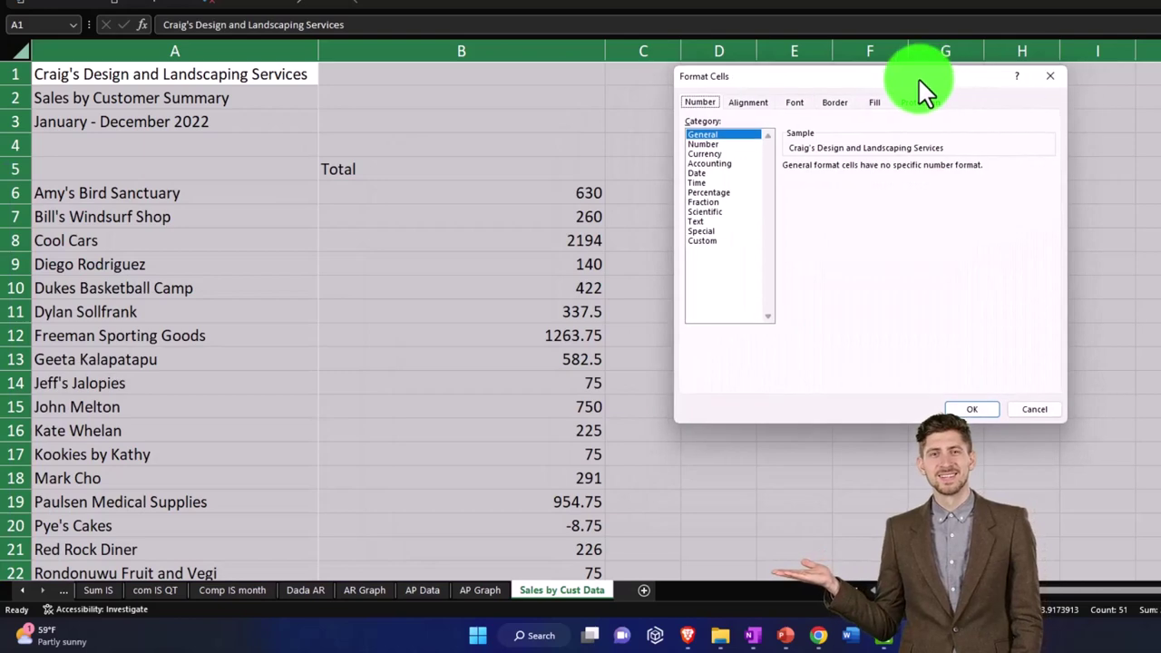
click(717, 155)
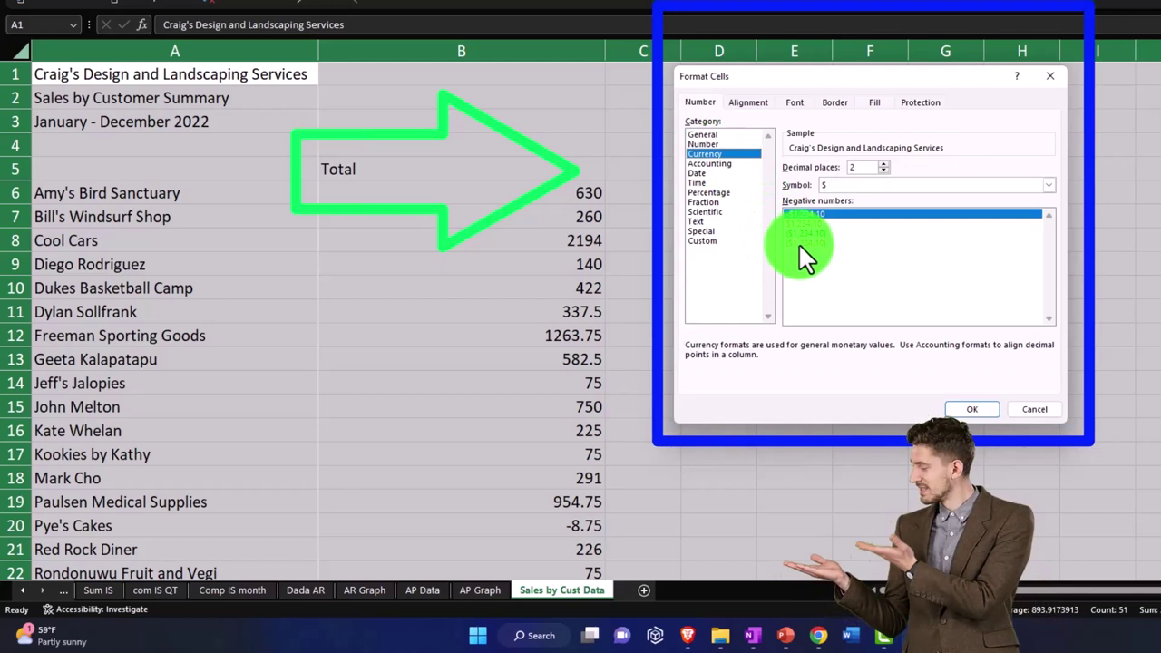
click(798, 242)
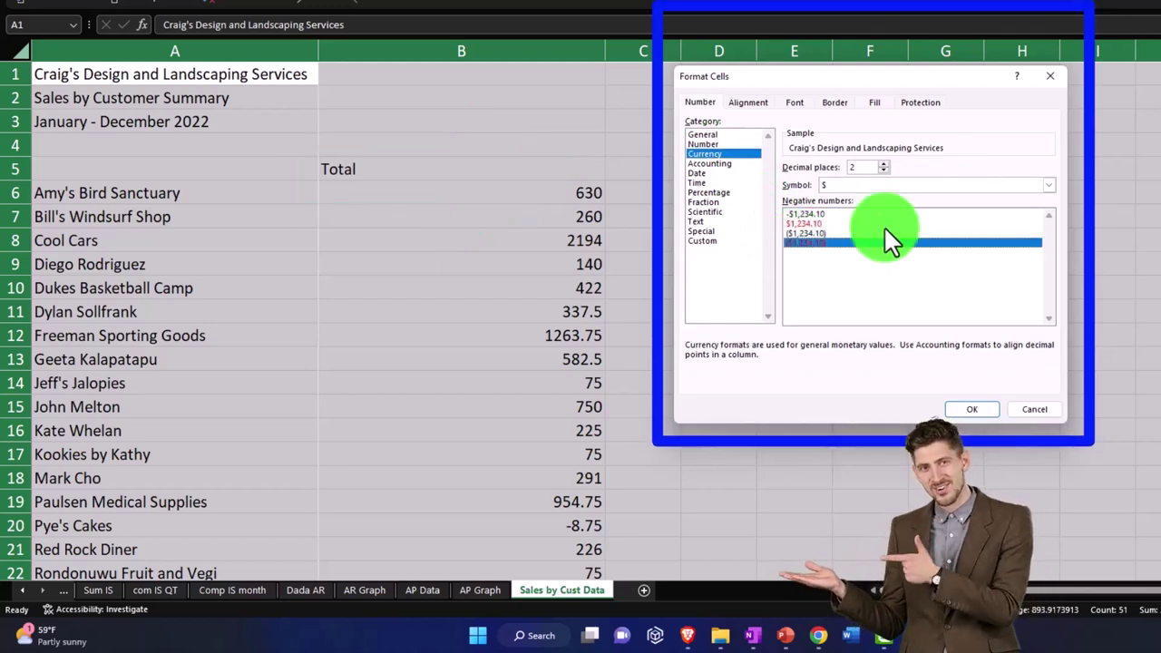
click(1041, 185)
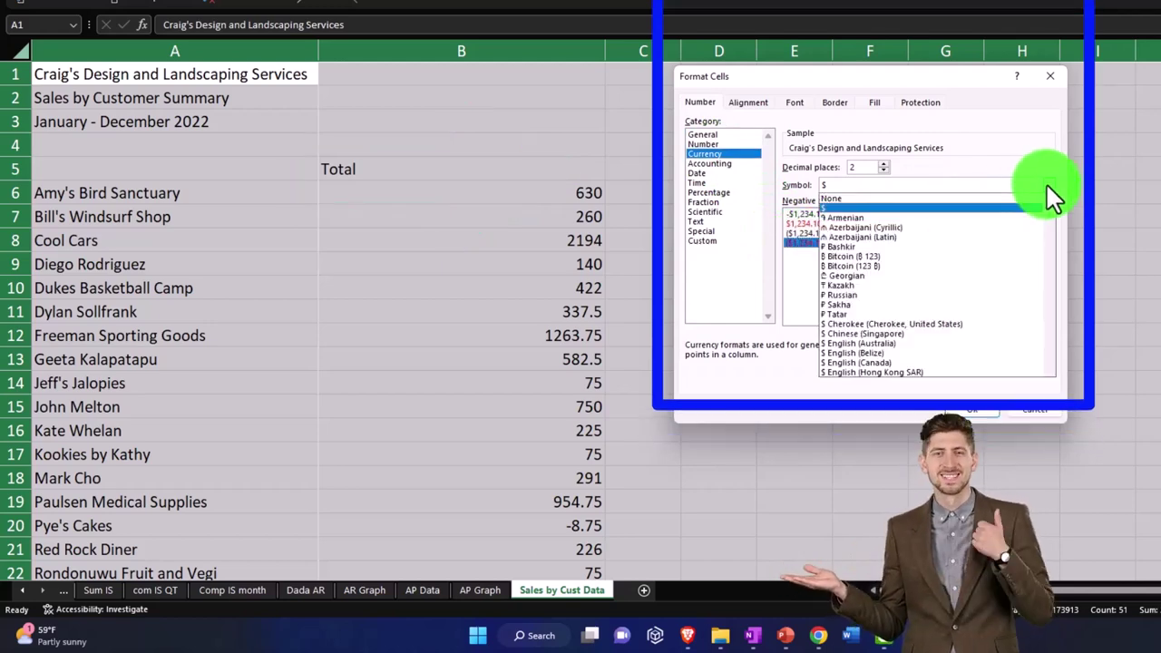
click(995, 197)
click(885, 170)
click(884, 170)
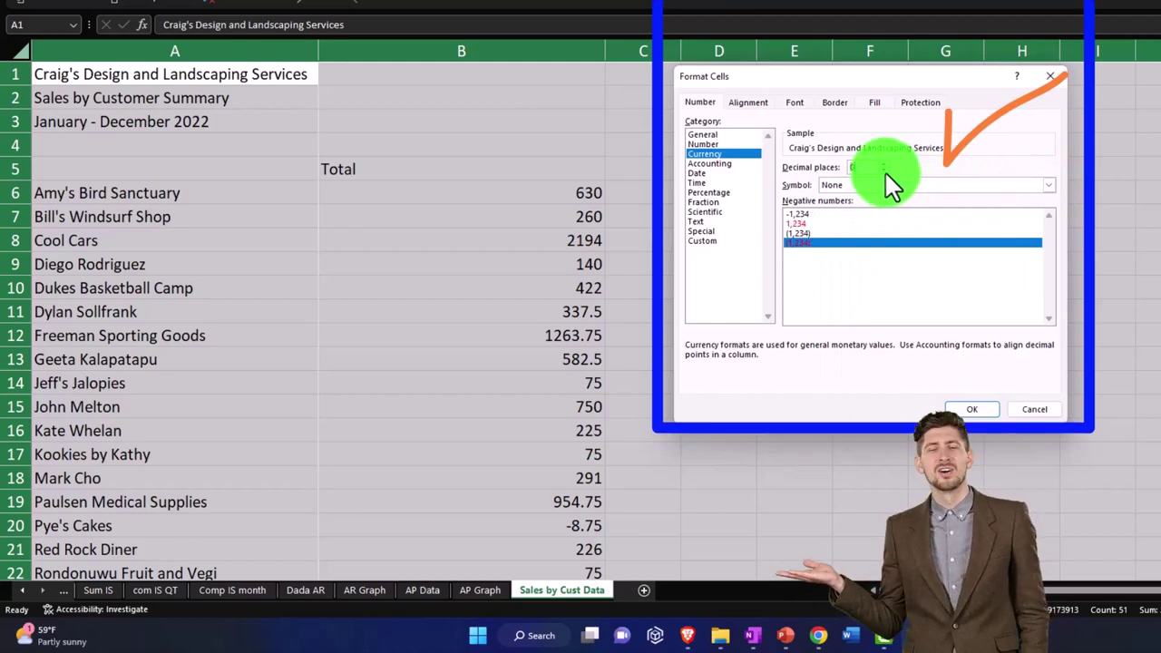
click(964, 404)
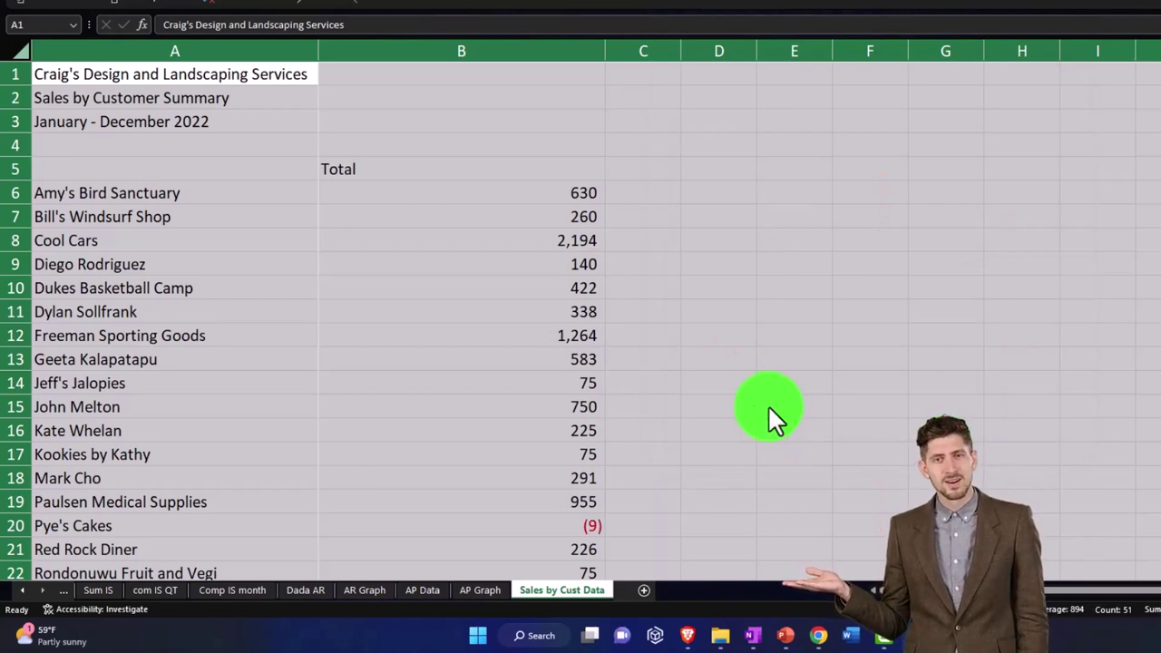
click(386, 387)
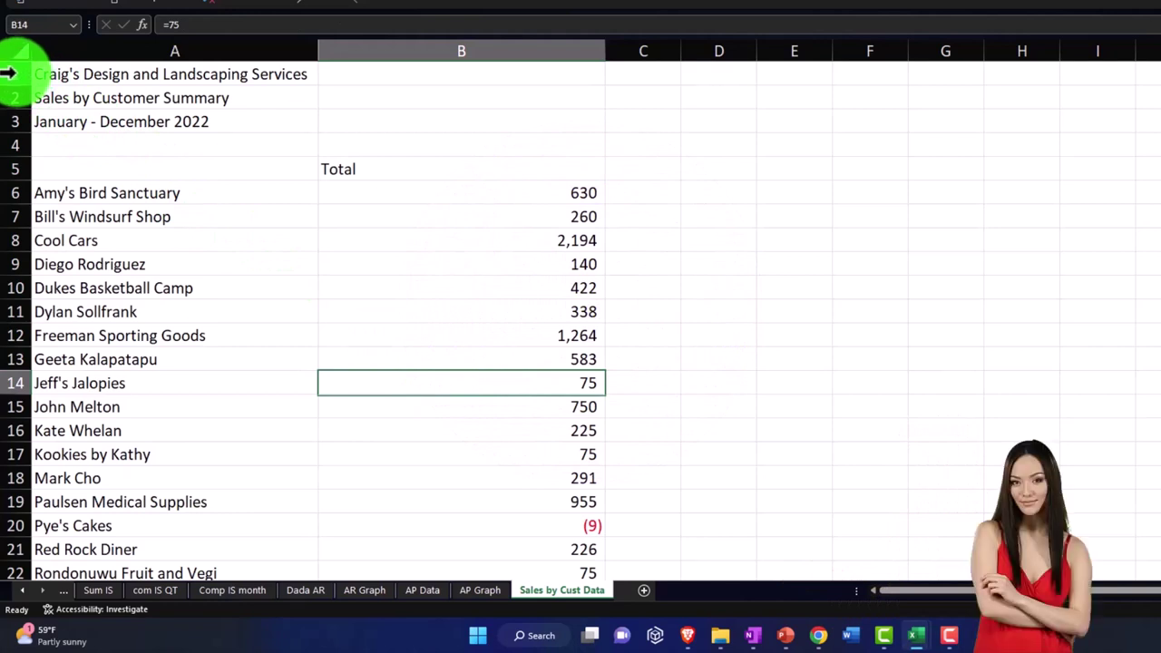
Delete rows 1 to 5, which hold the report titles and the Total heading.
drag(7, 73, 7, 172)
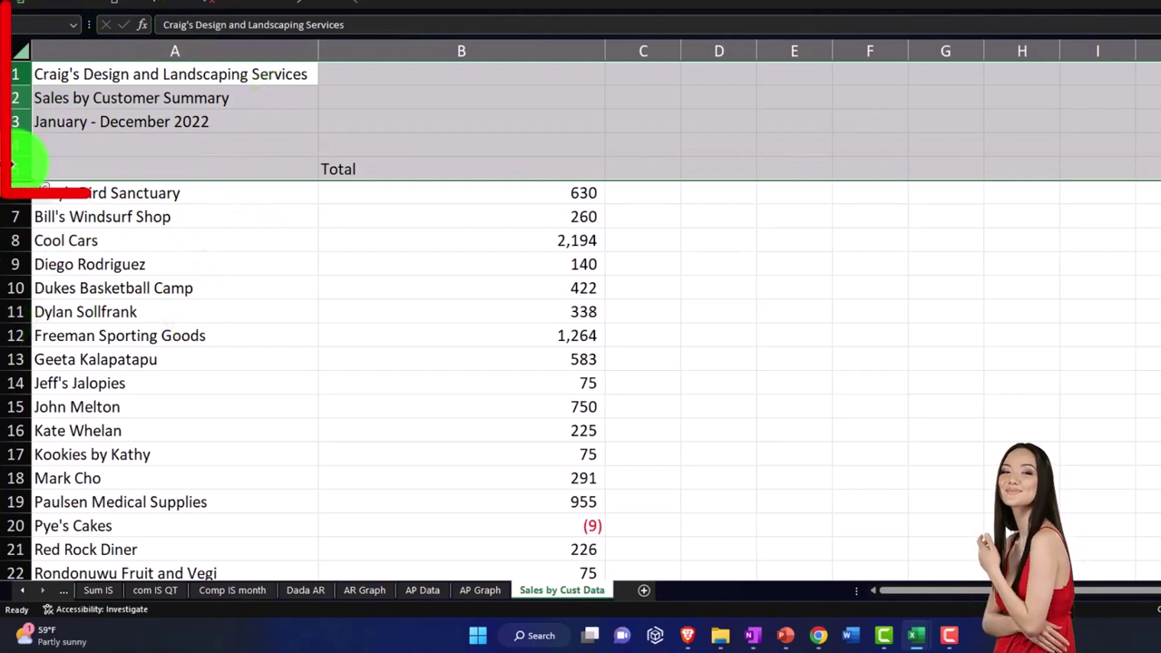
right_click(127, 128)
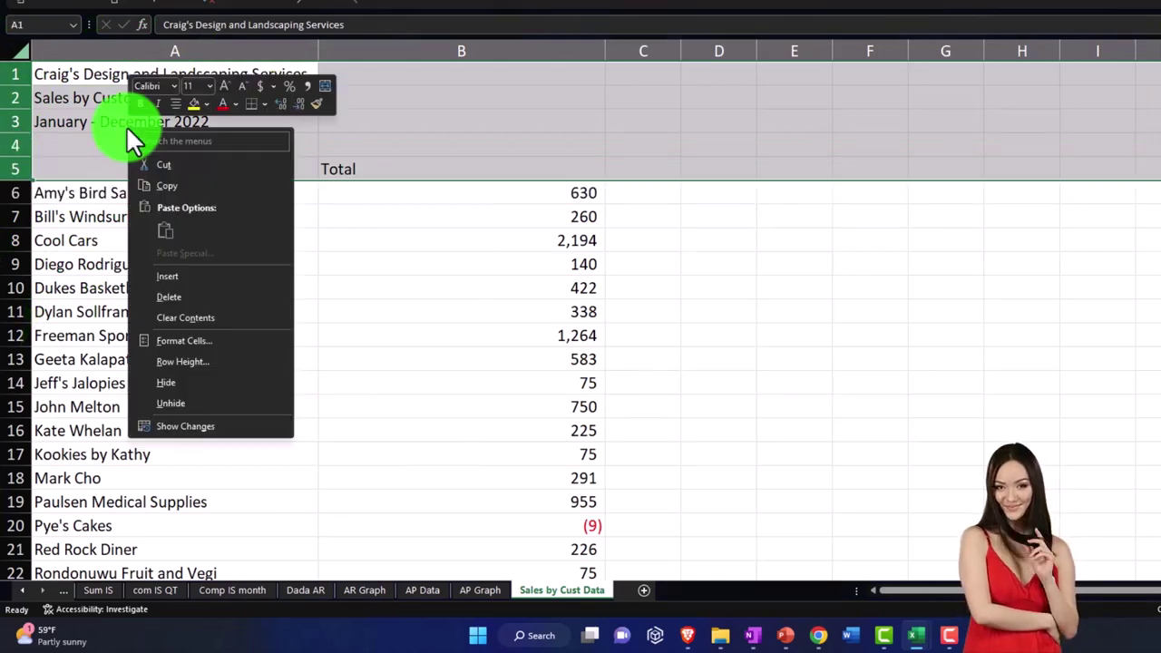
click(173, 296)
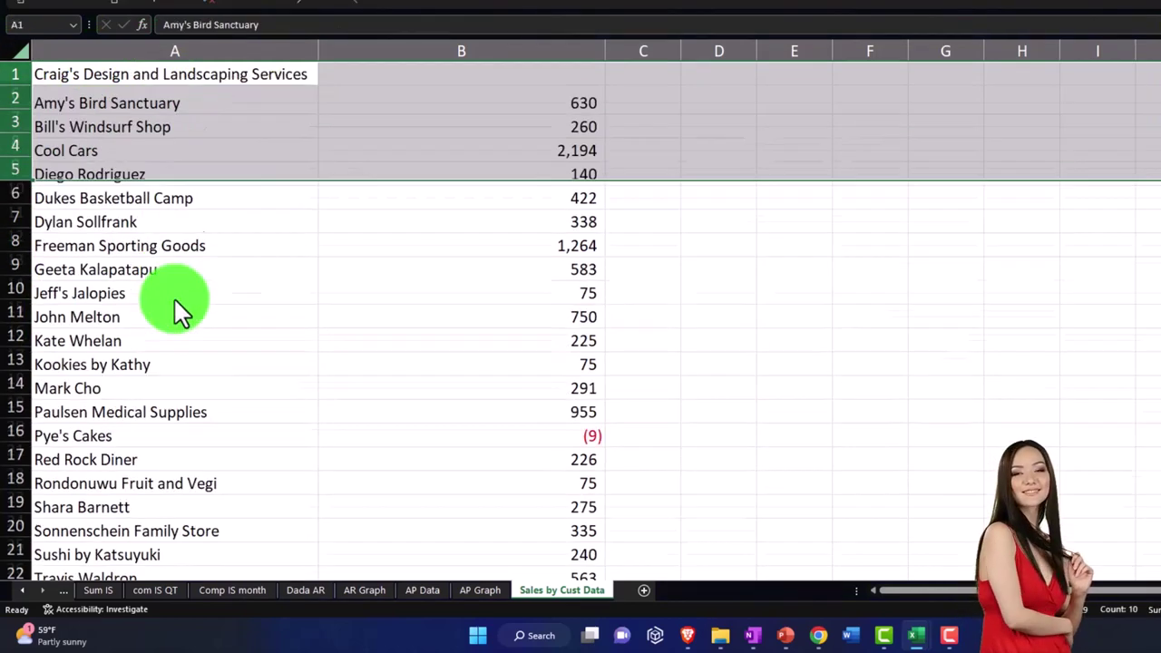
Clear the contents of rows 23 to 30, which hold the TOTAL line and the report's date footer.
scroll(176, 299, down, 3)
scroll(175, 284, down, 1)
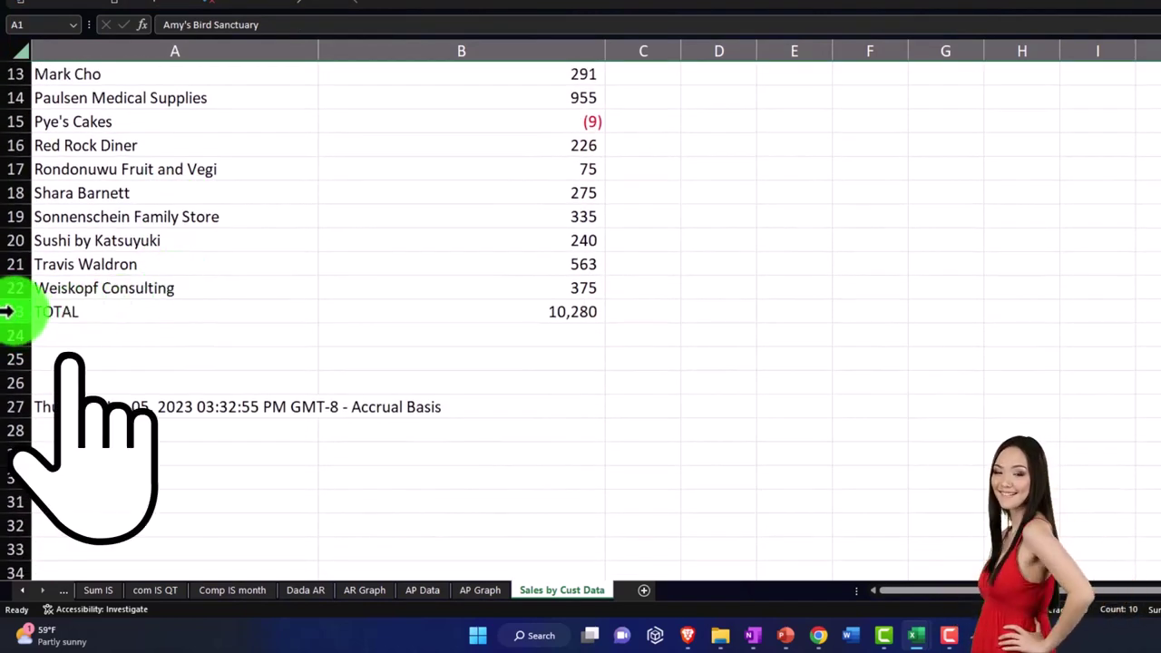
drag(8, 311, 12, 467)
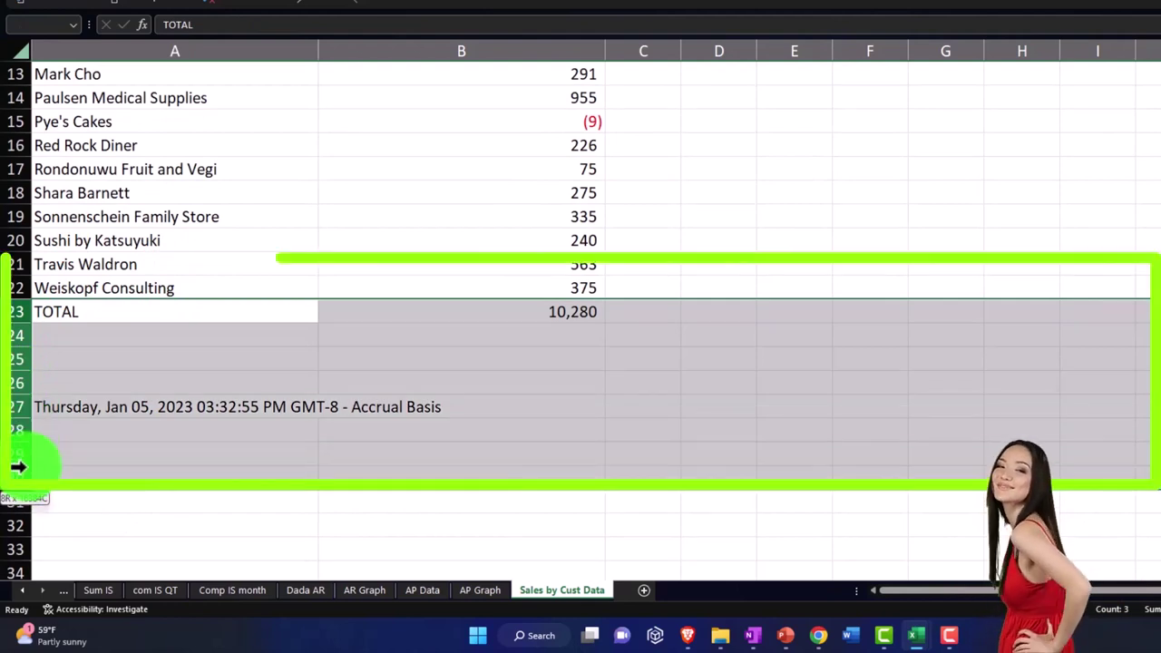
right_click(135, 450)
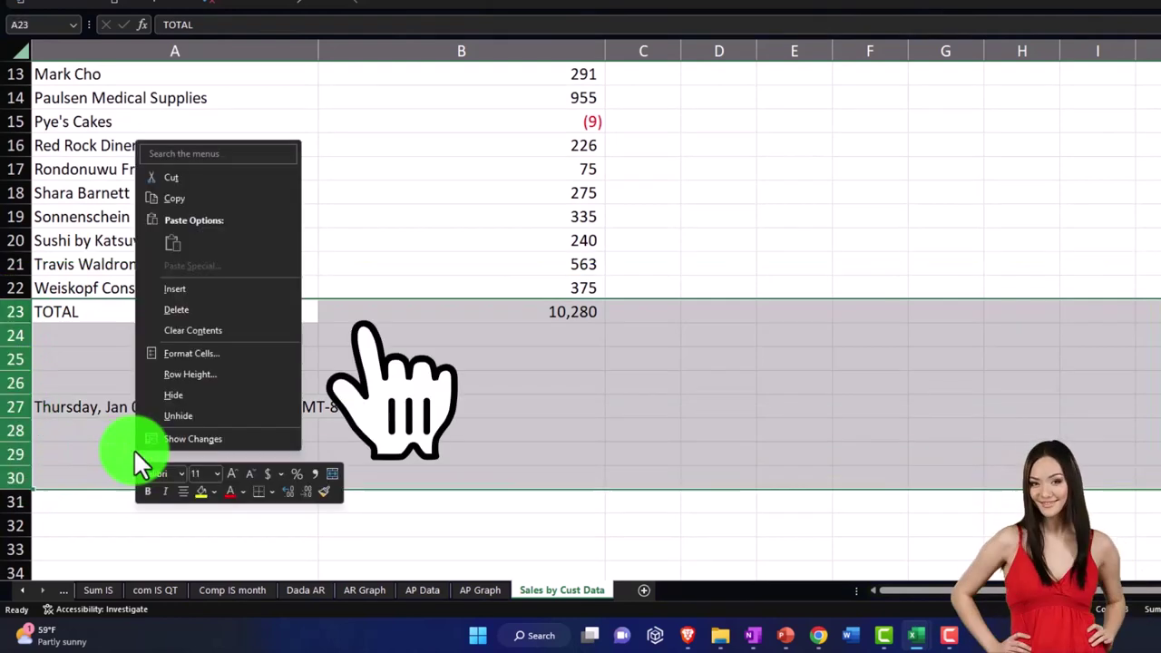
click(173, 328)
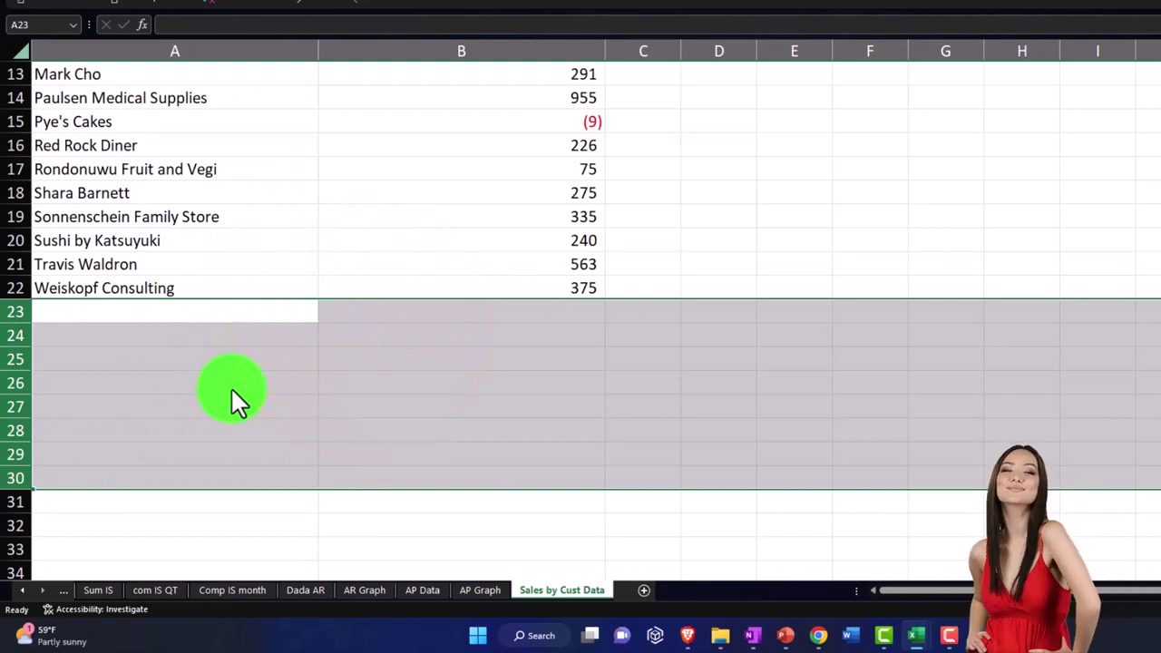
scroll(231, 386, up, 4)
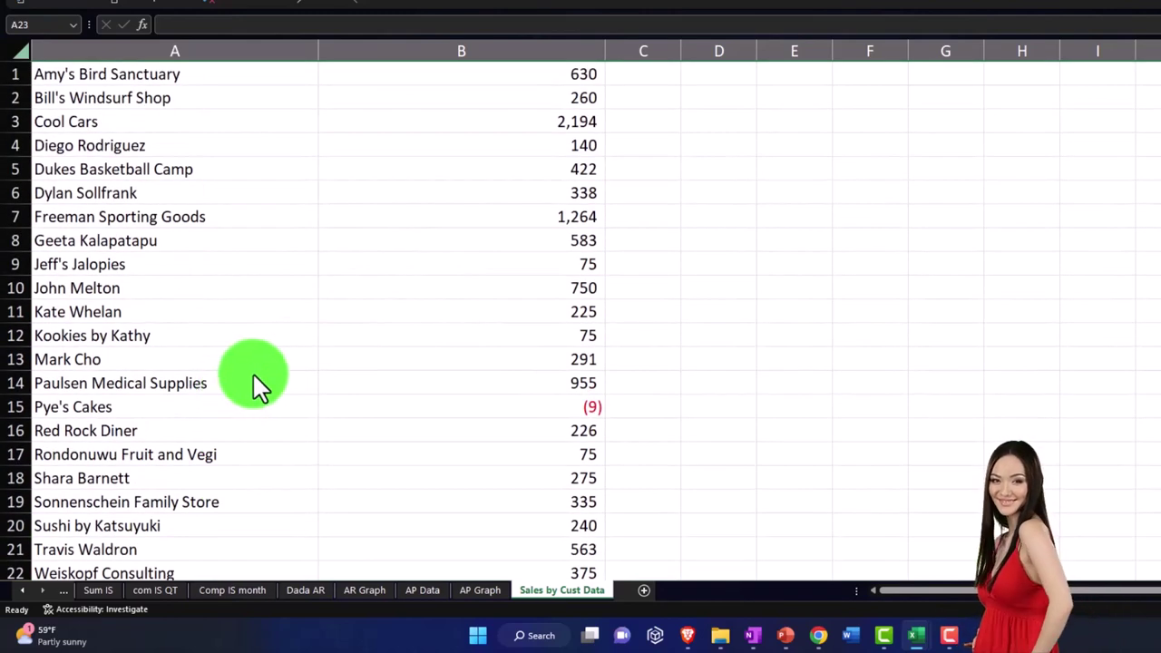
Replace the formulas in column B with their values and narrow columns B and A to suit their contents.
click(469, 192)
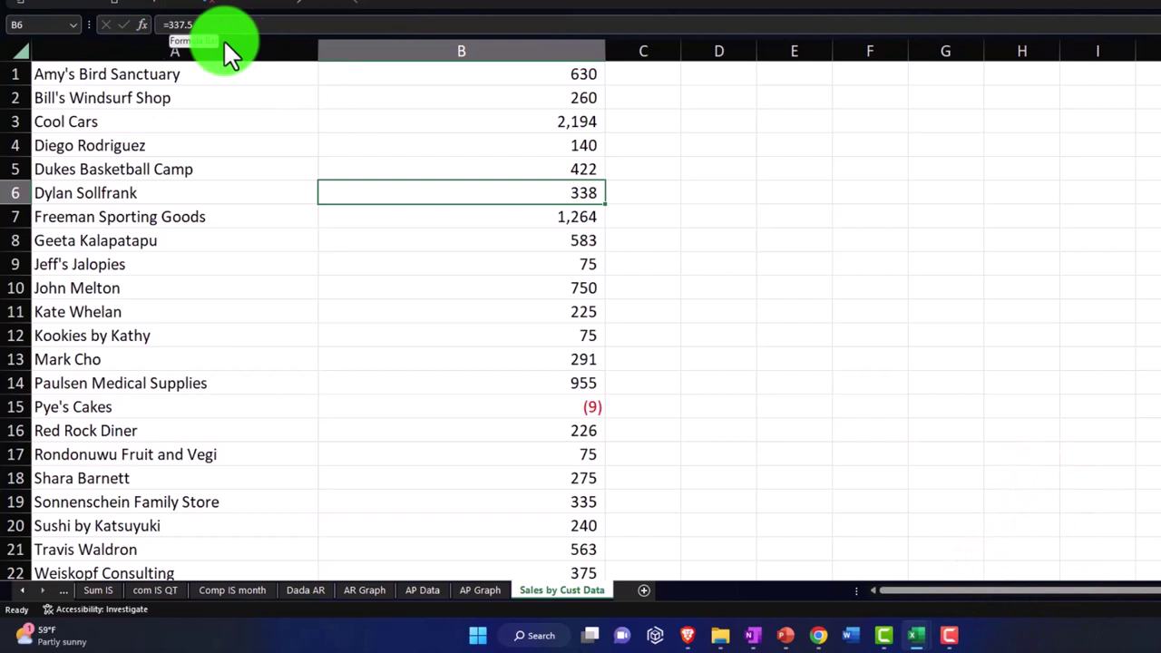
click(431, 53)
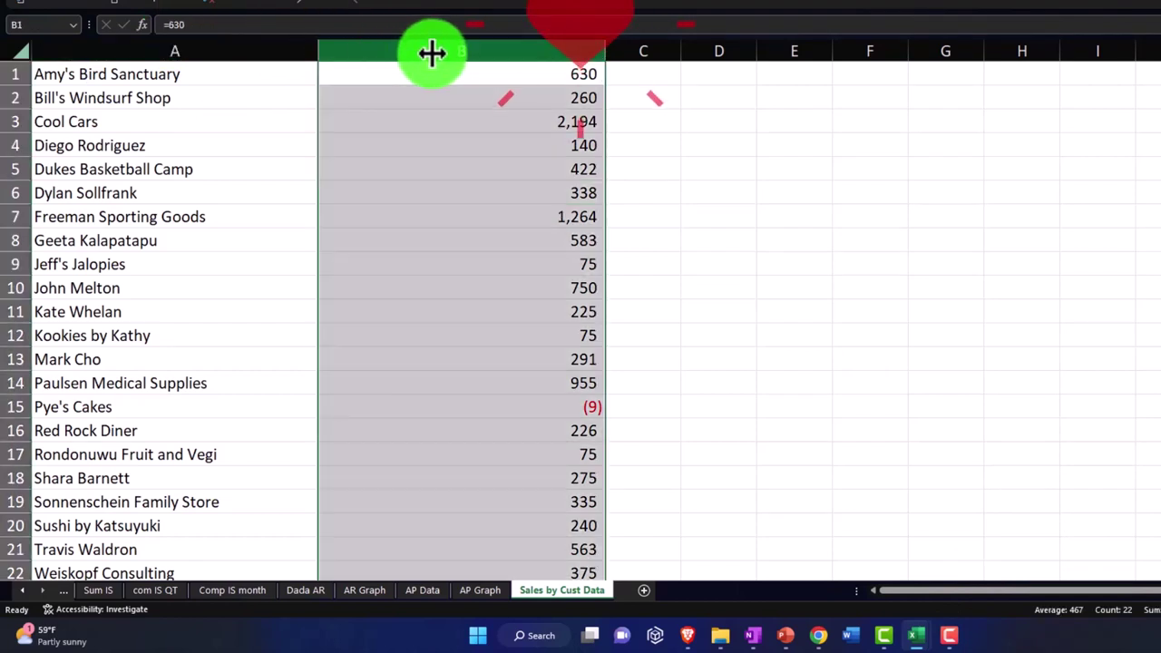
right_click(447, 144)
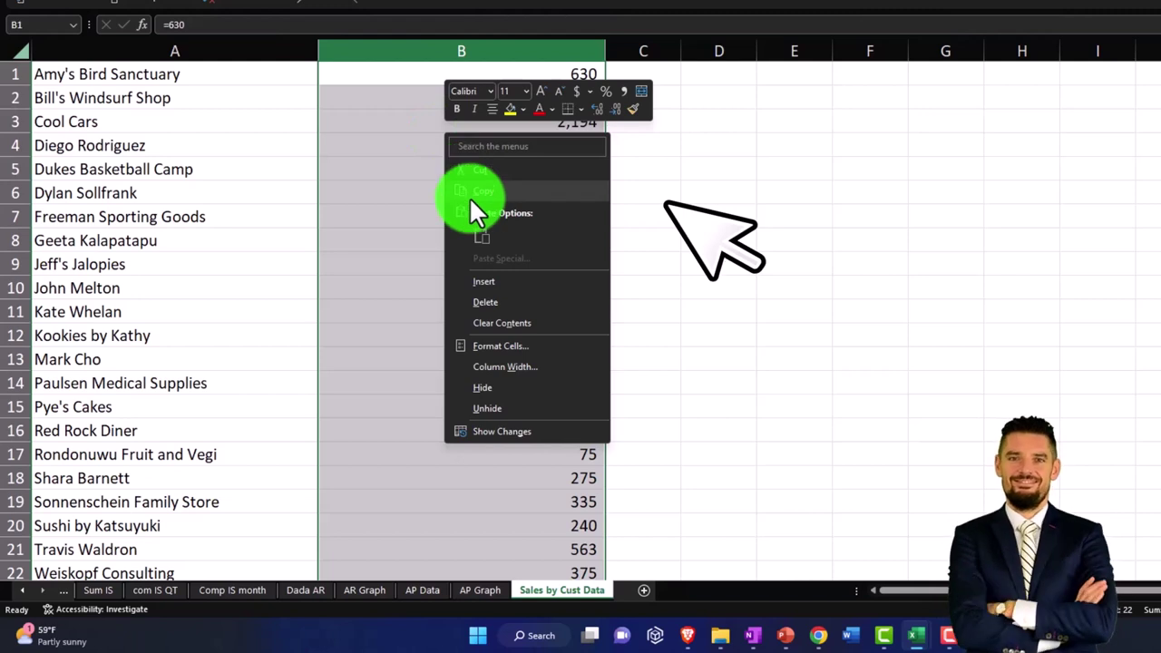
click(468, 194)
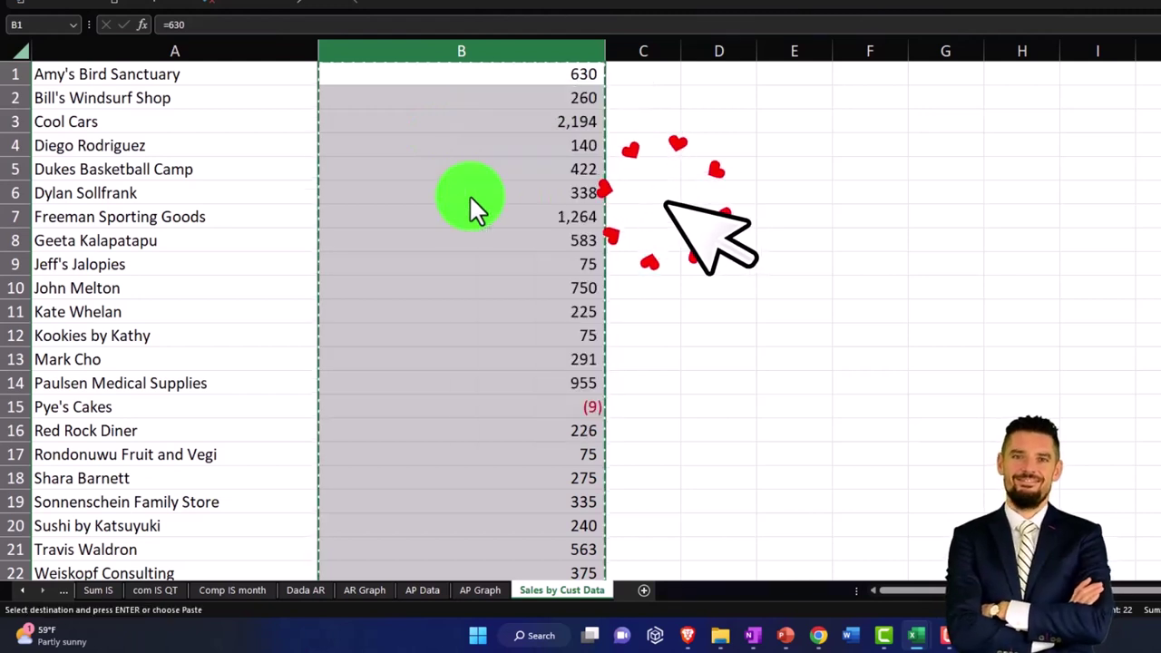
right_click(437, 111)
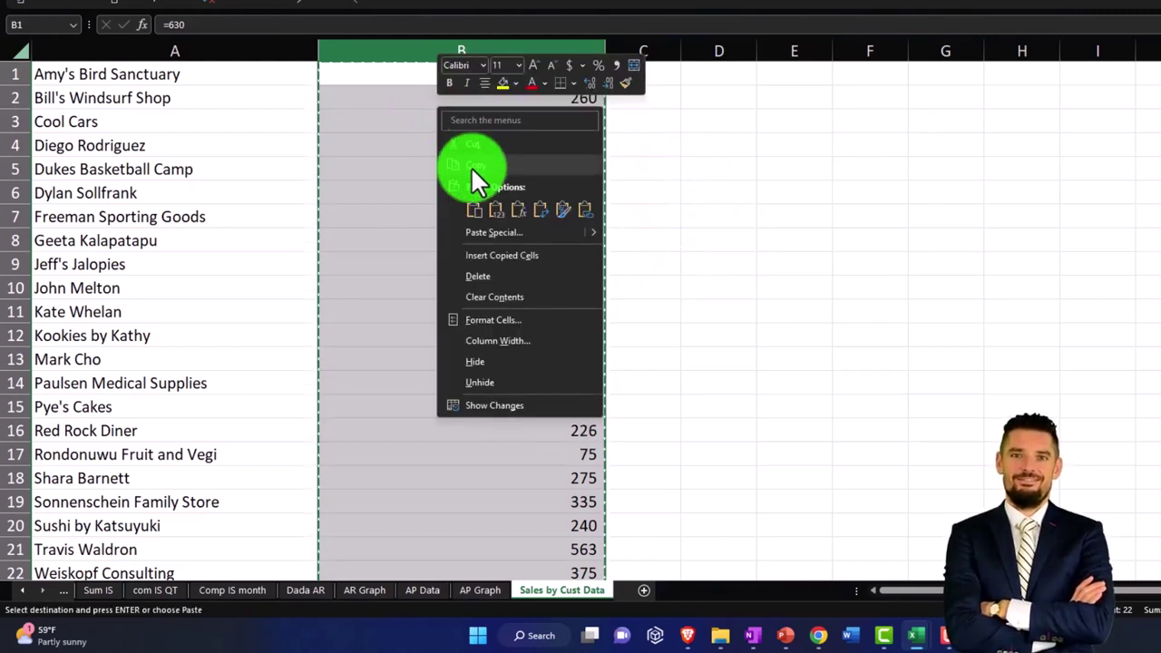
click(489, 205)
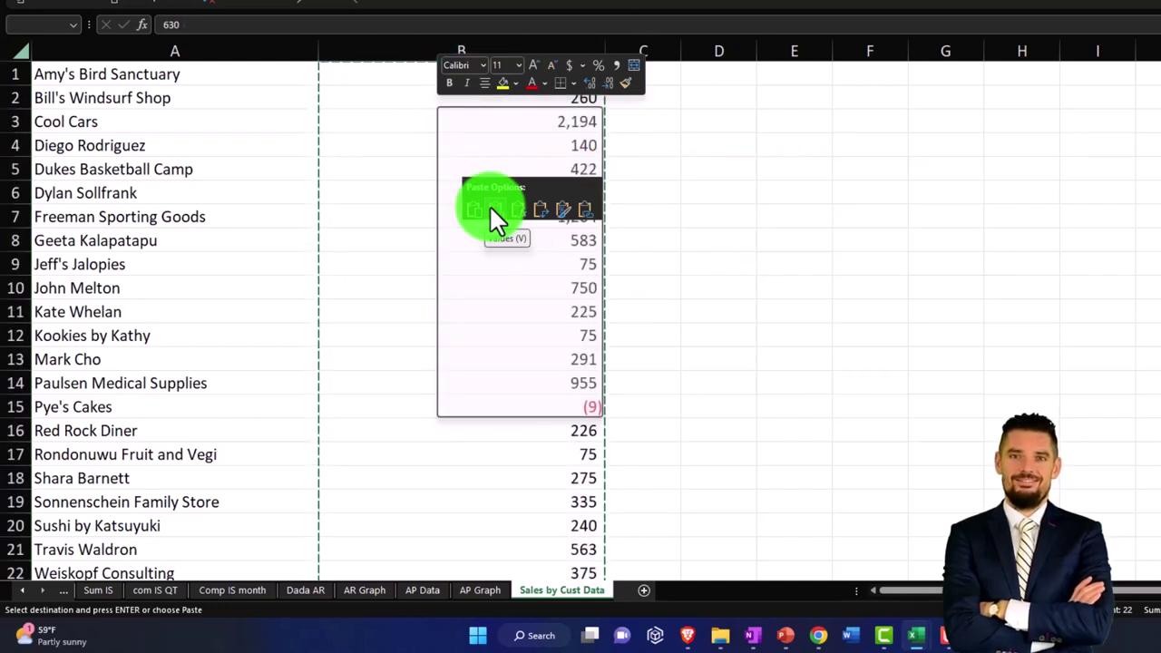
click(489, 205)
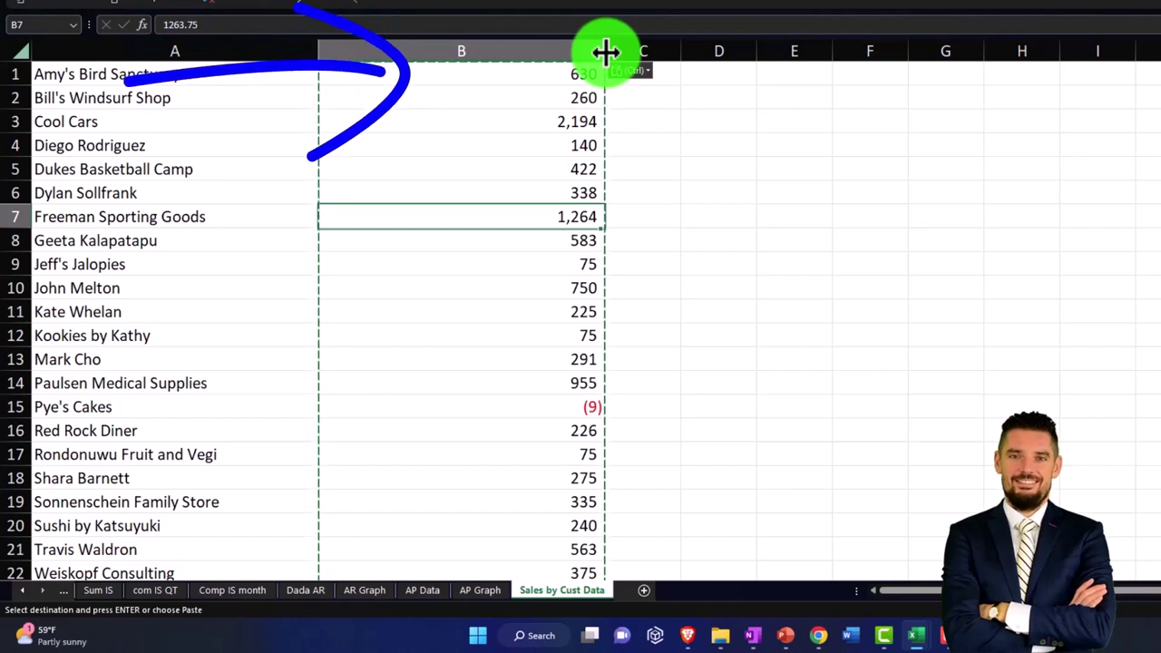
drag(606, 52, 398, 57)
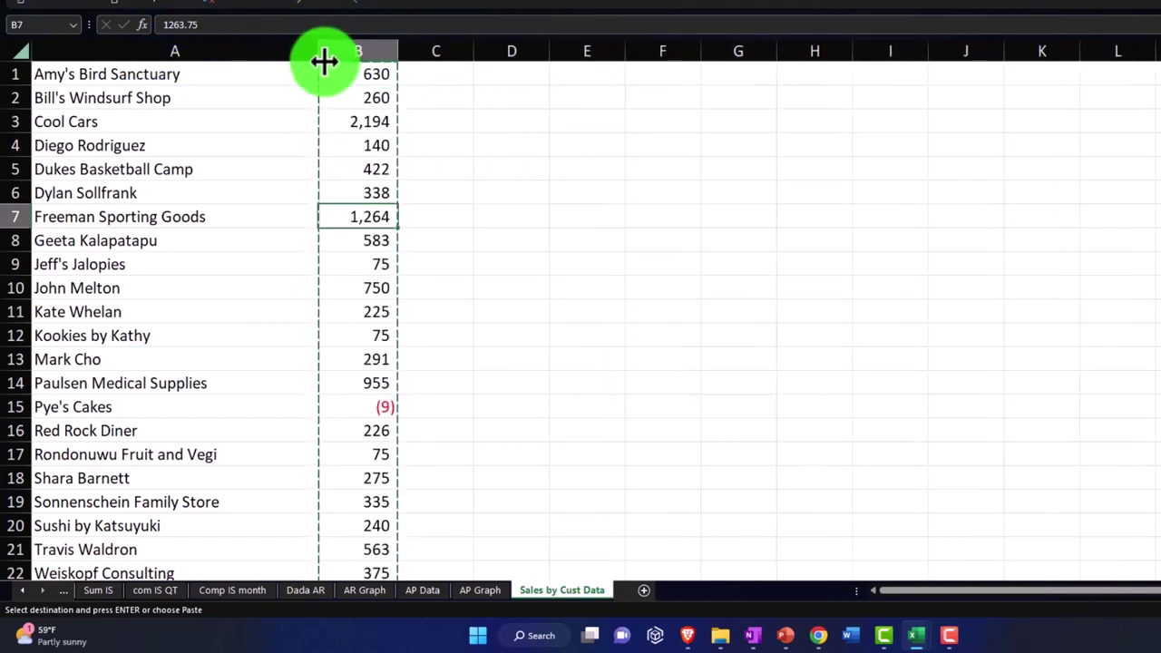
drag(314, 53, 257, 65)
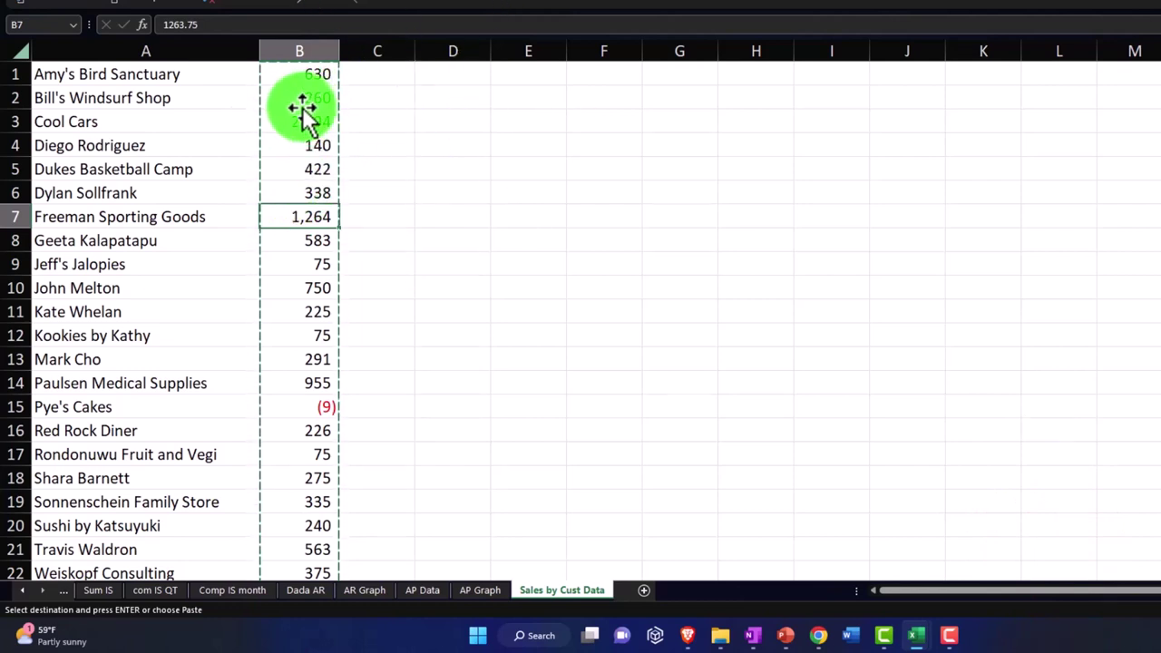
drag(187, 78, 286, 609)
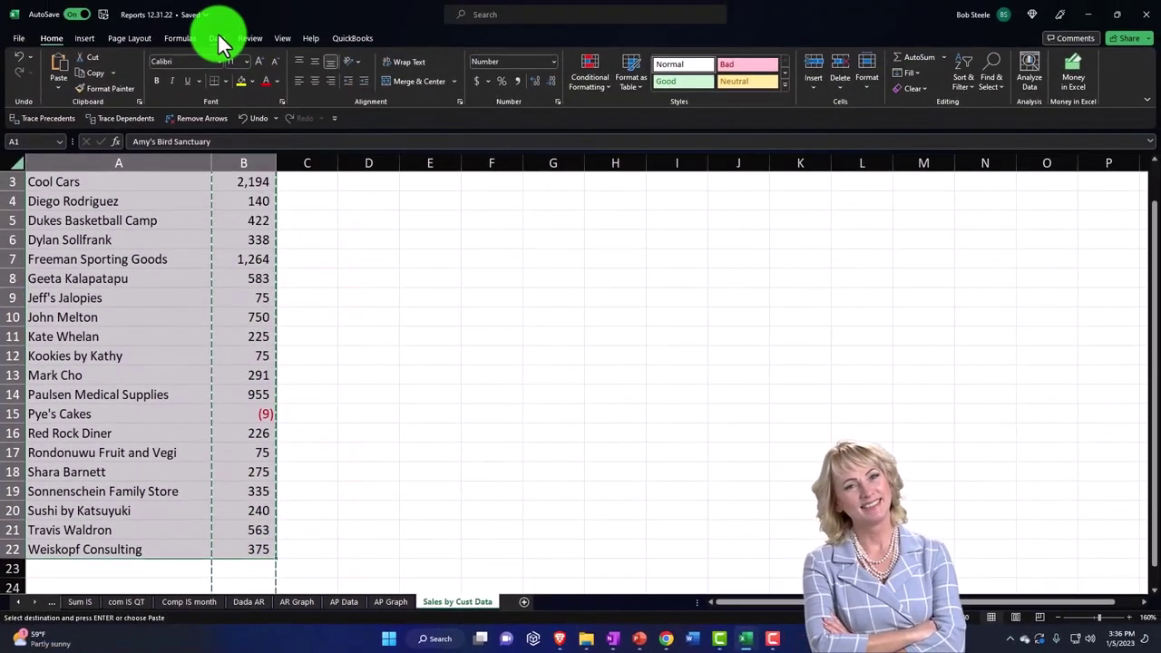
click(217, 38)
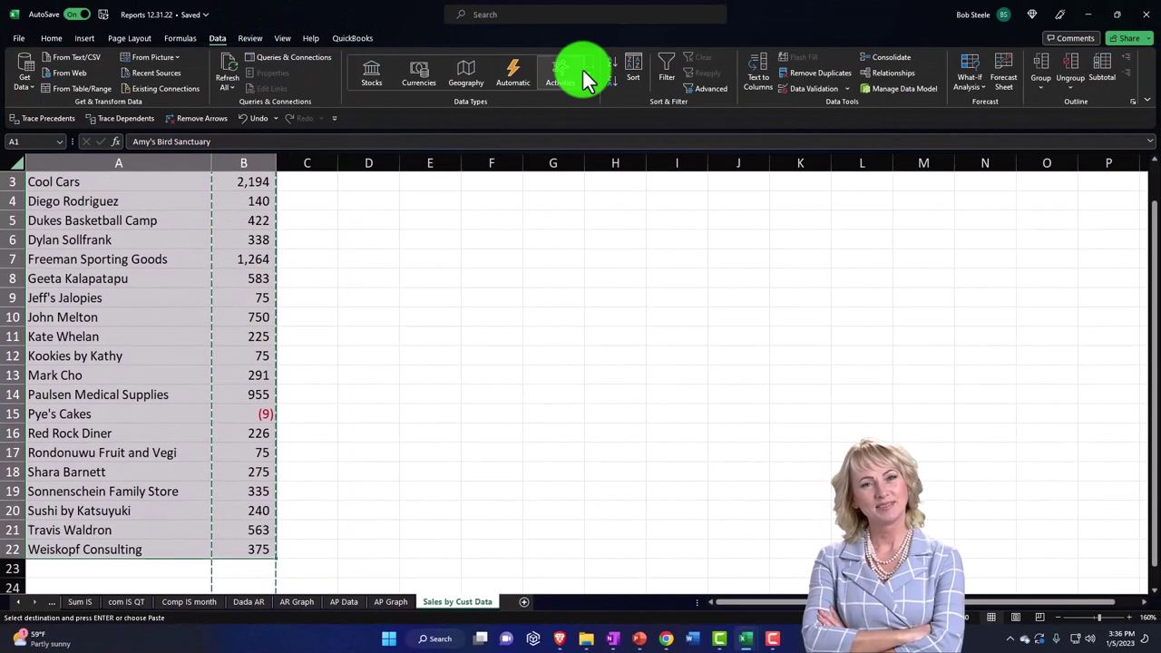
click(667, 71)
scroll(335, 213, up, 1)
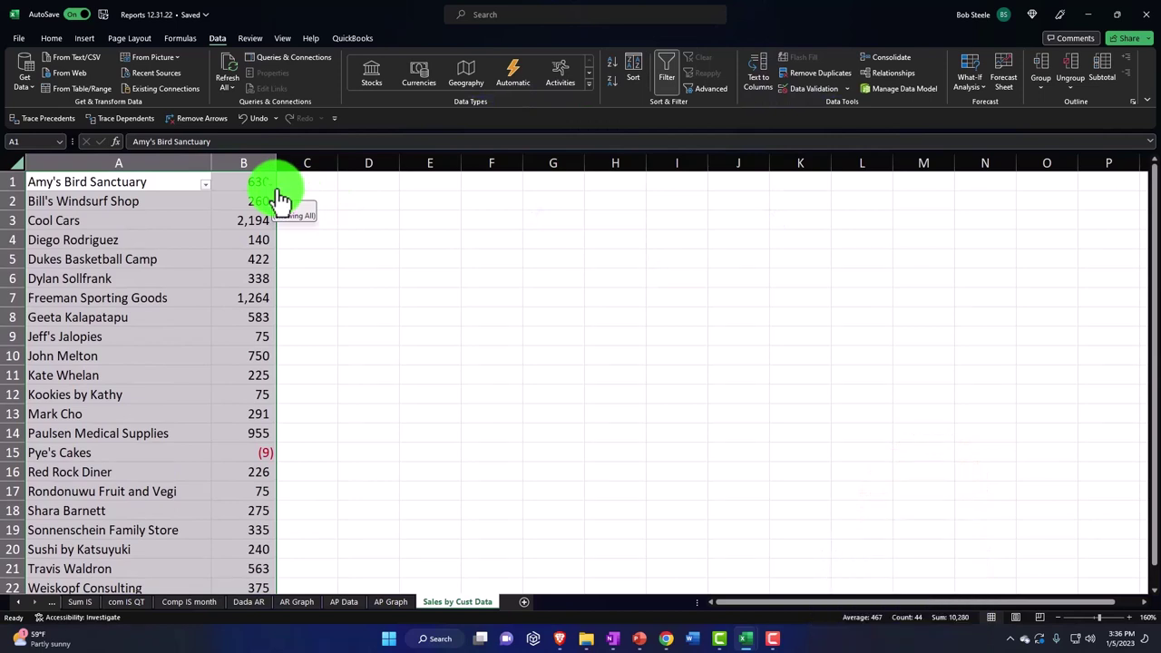
click(666, 74)
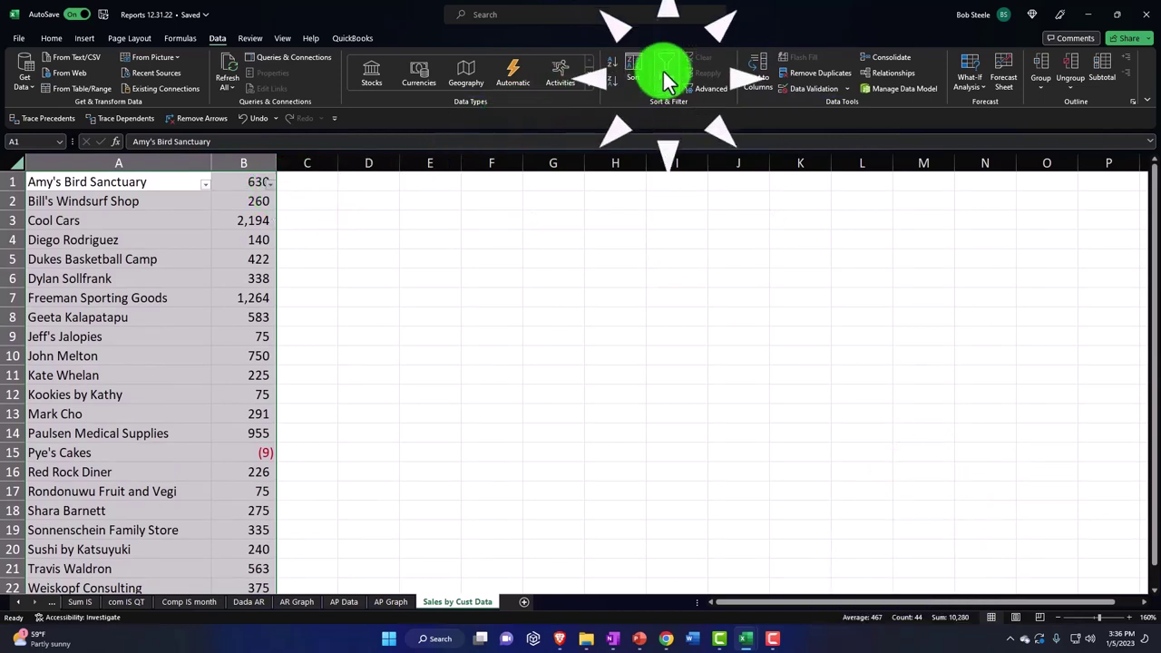
Convert range A1:B22 into a table without using existing headers and add a total row.
click(108, 259)
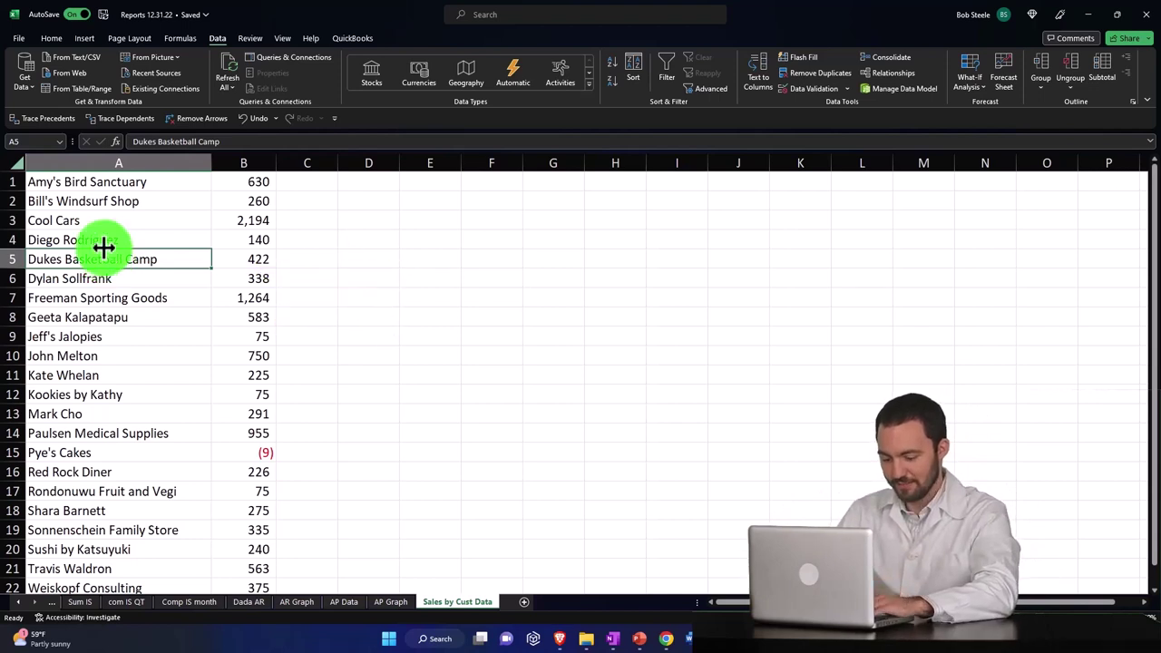
click(85, 39)
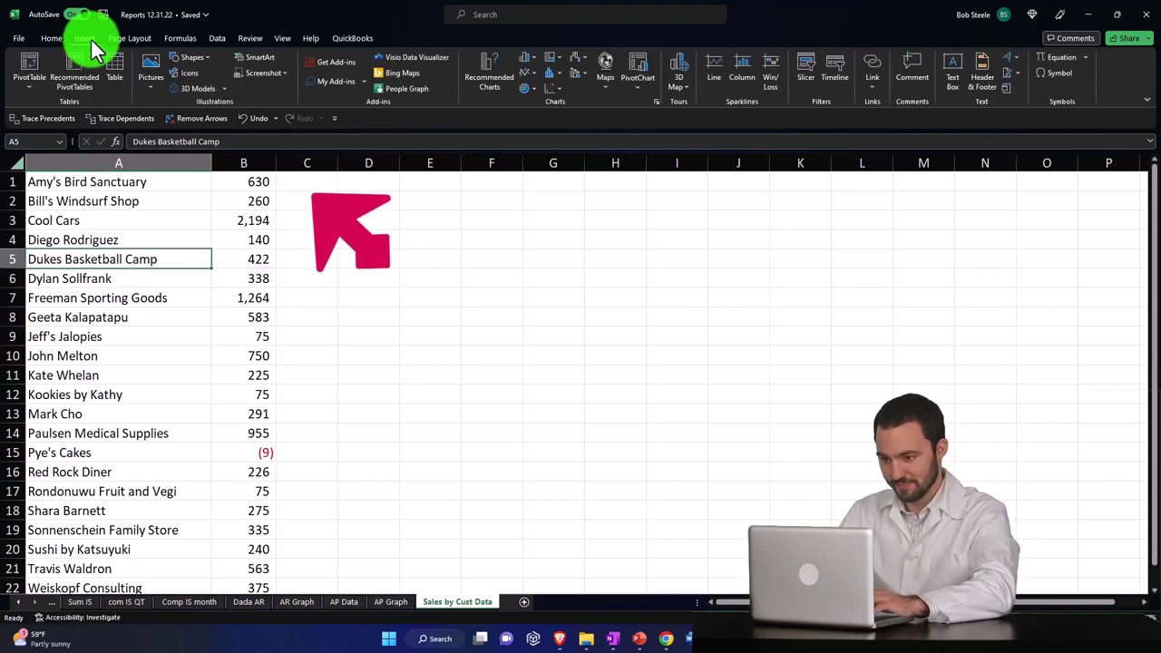
click(122, 69)
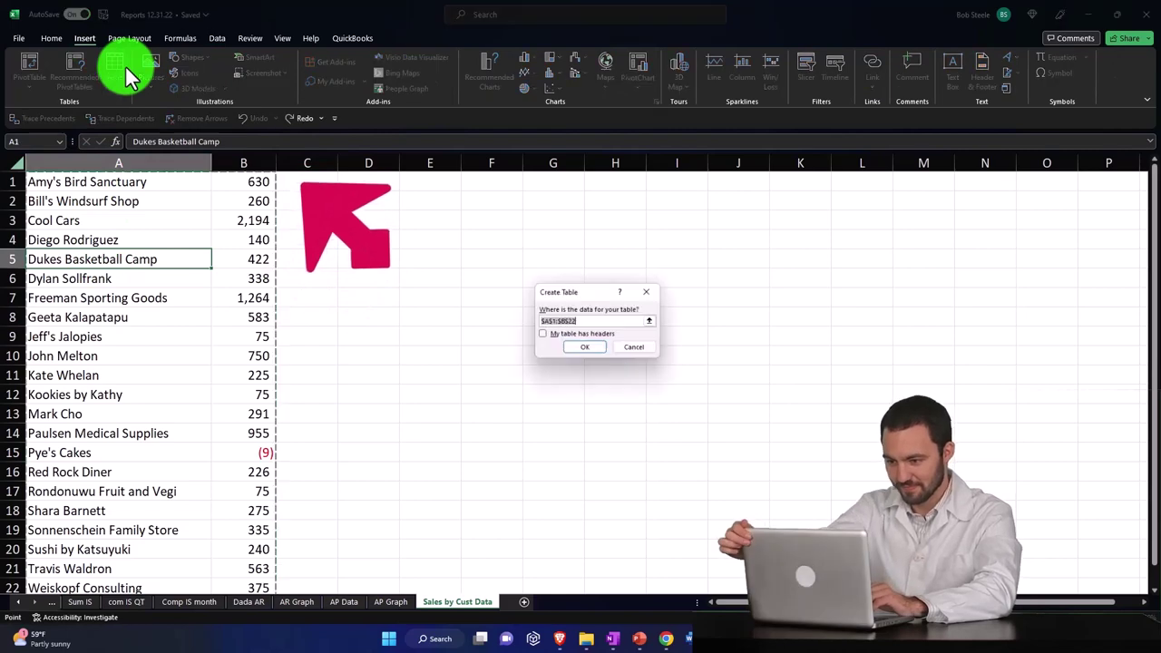
scroll(201, 318, down, 3)
scroll(201, 319, up, 3)
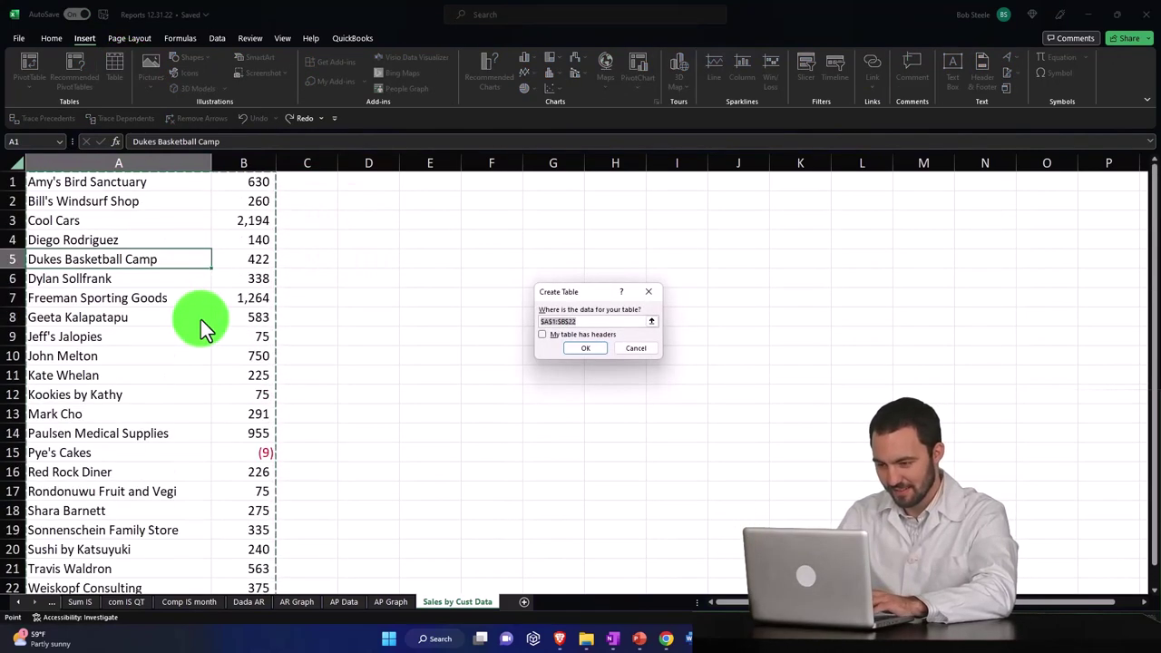
click(572, 350)
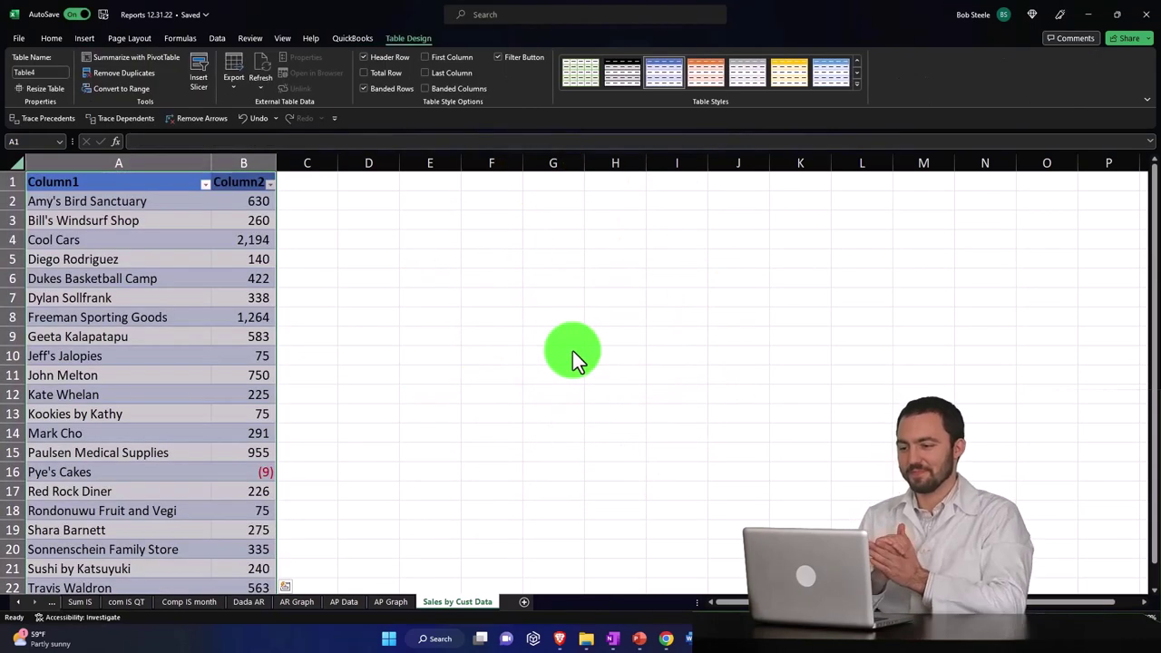
click(390, 74)
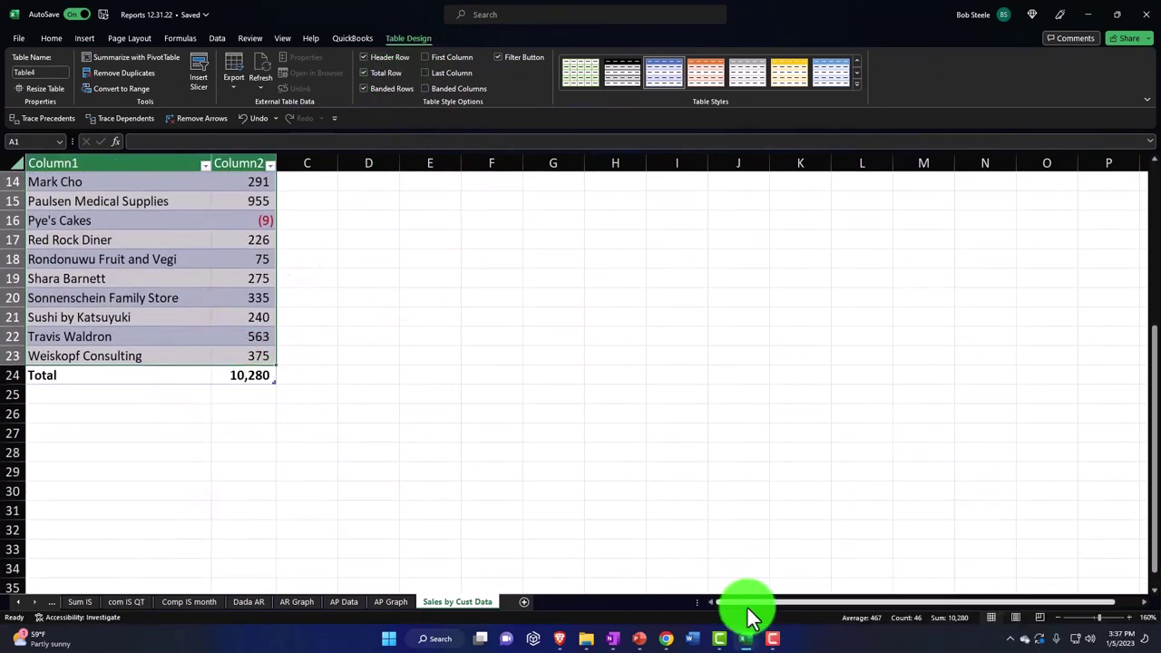
Close the exported Sales by Customer Summary workbook and check the total at the end of the QuickBooks report.
click(746, 639)
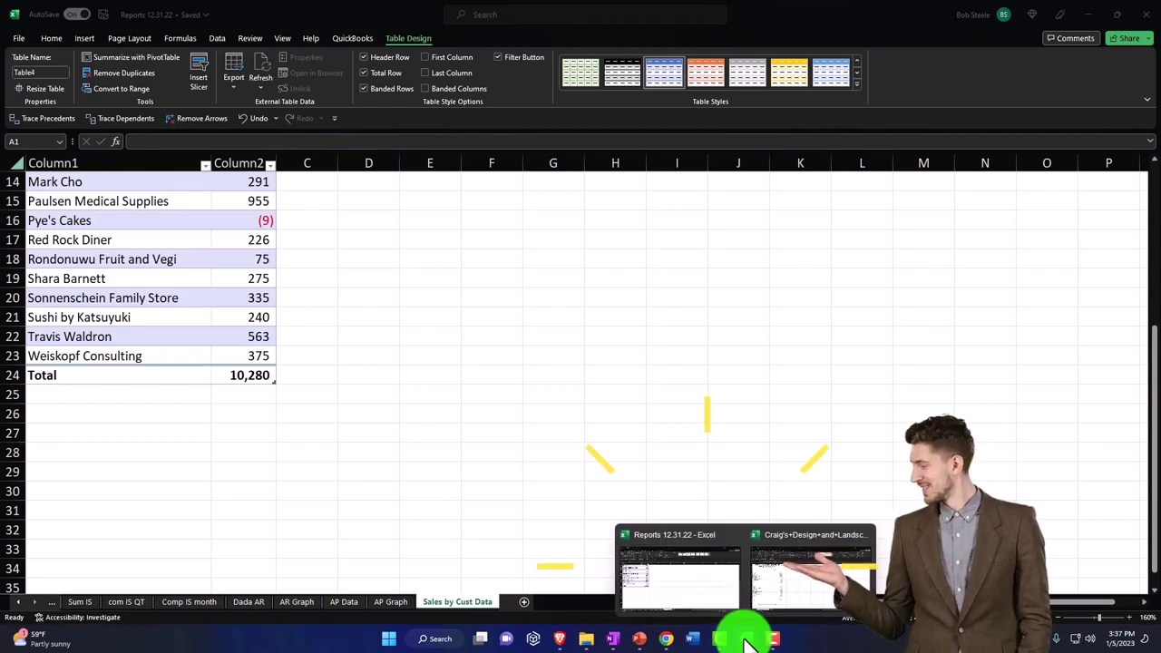
click(782, 588)
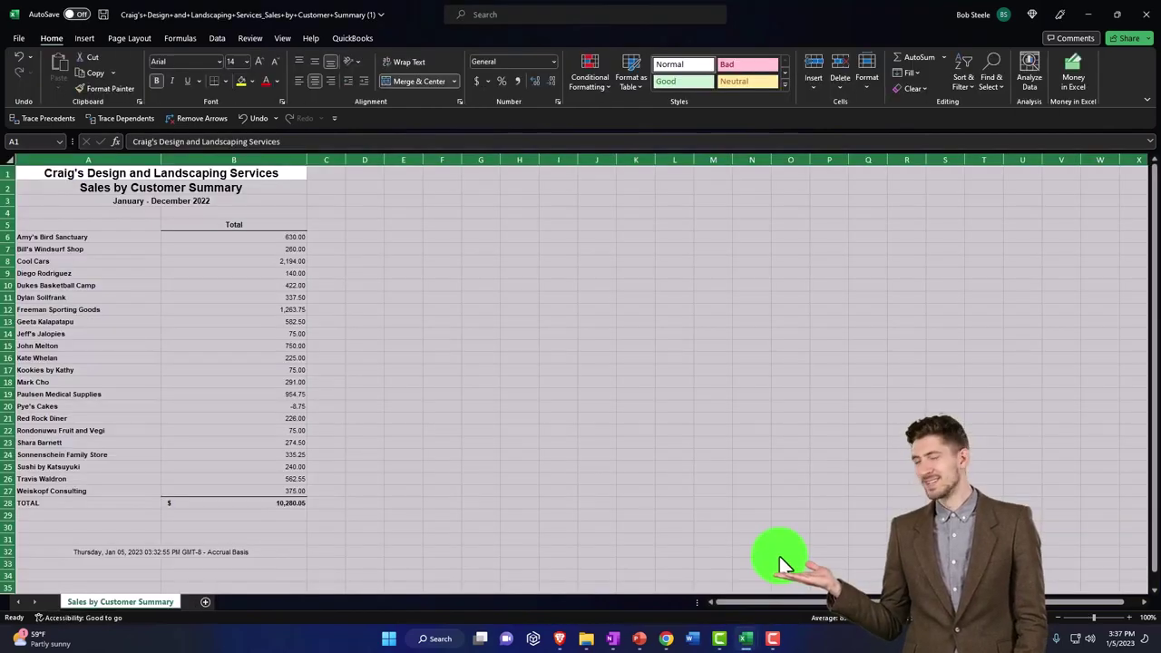
click(1145, 25)
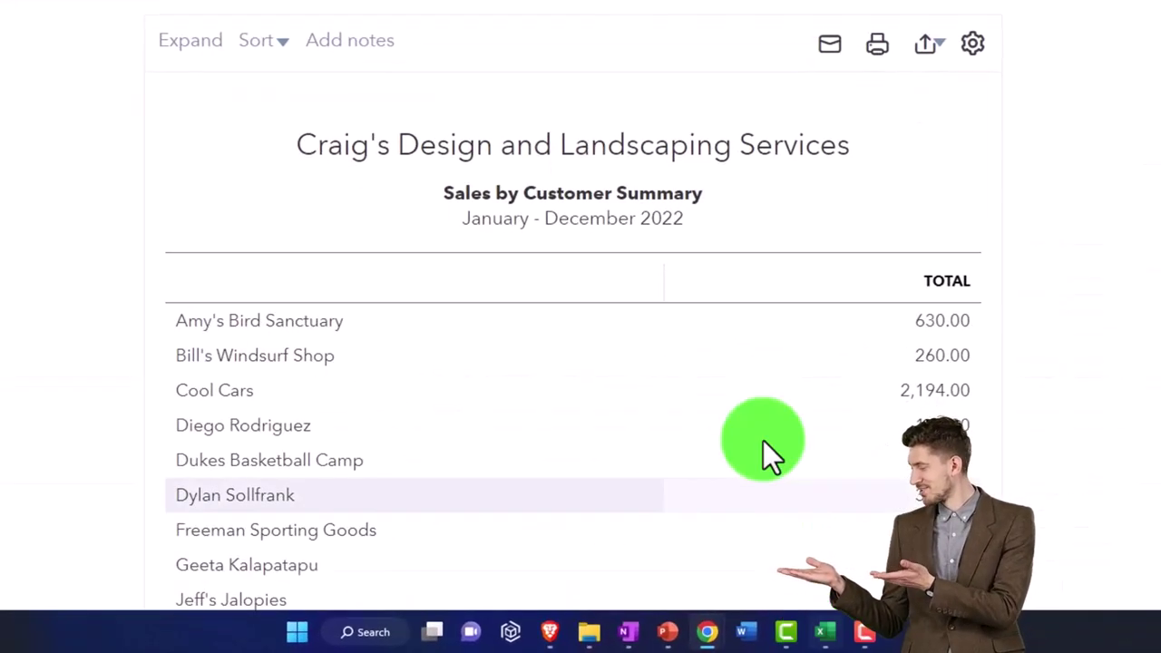
scroll(763, 440, down, 8)
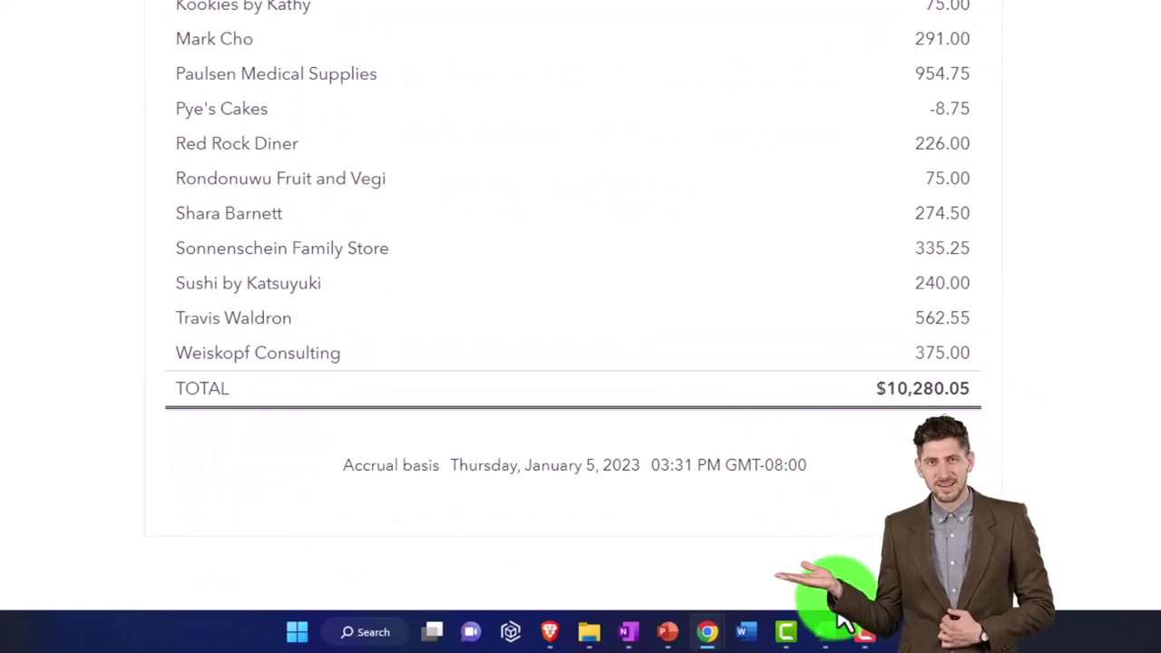
Return to the Reports 12.31.22 workbook in Excel and sort the table by Column2 from largest to smallest.
click(842, 624)
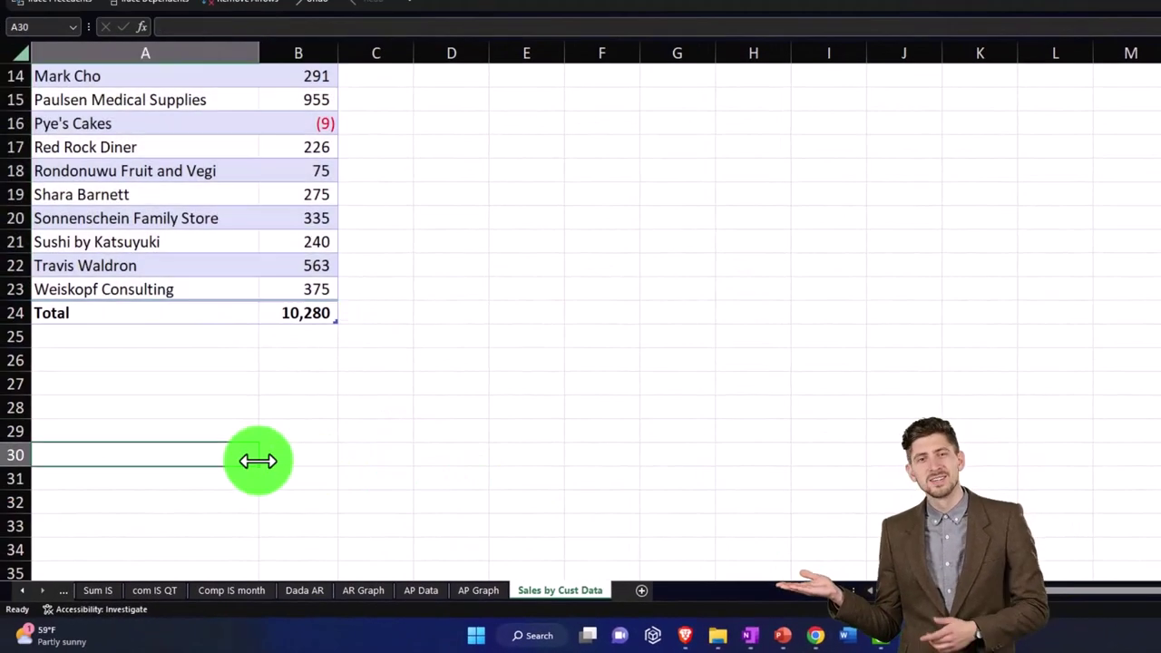
scroll(260, 462, up, 5)
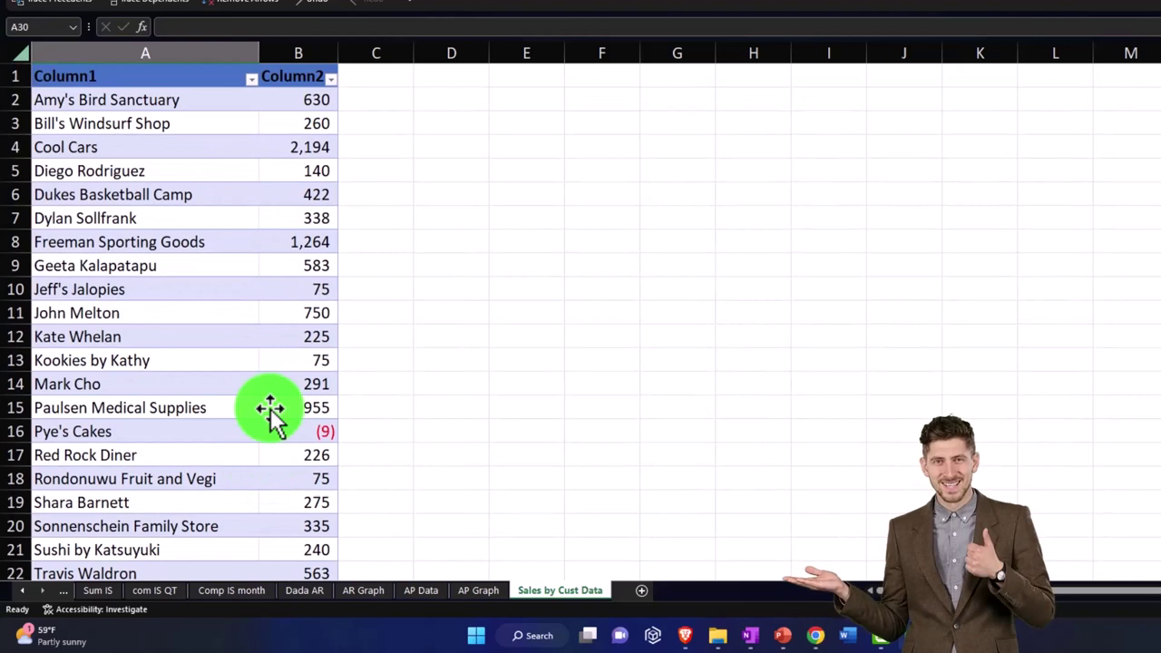
click(330, 80)
click(285, 113)
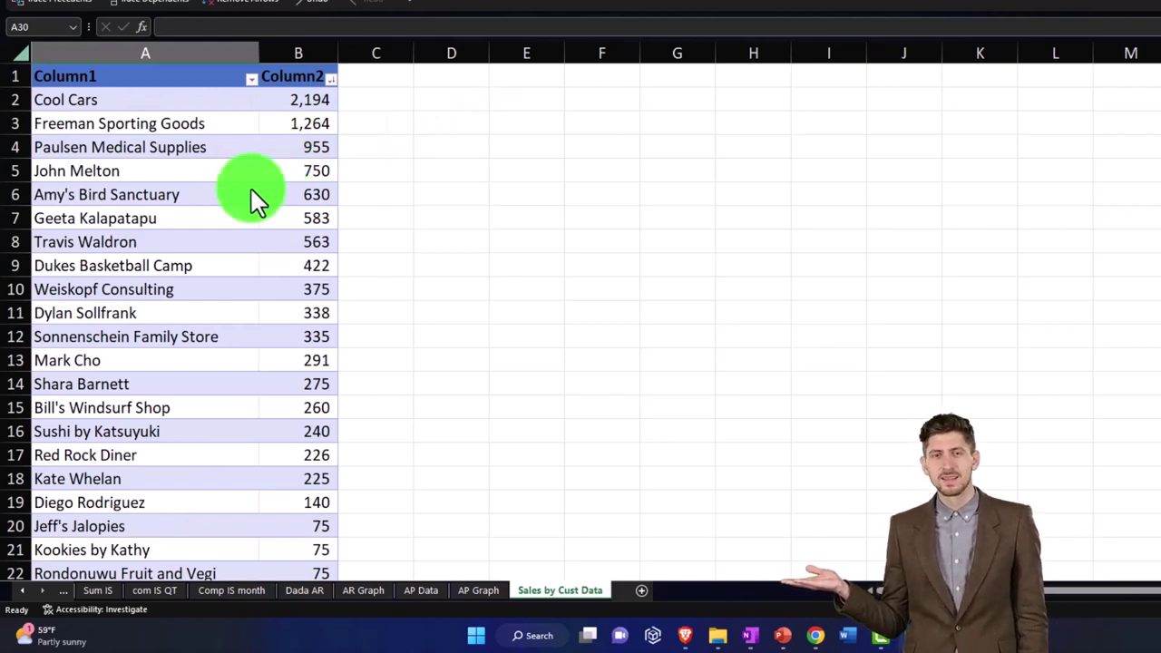
scroll(251, 188, down, 1)
scroll(250, 186, up, 1)
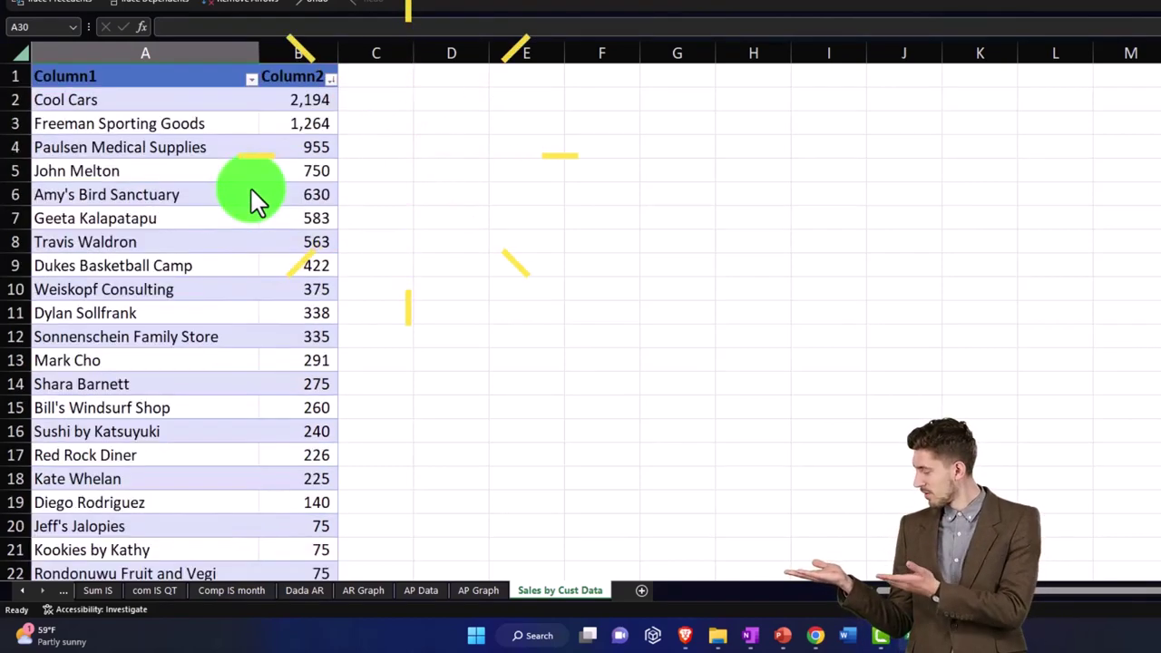
Insert a 2-D pie chart based on the customer names and sales amounts, leaving out the table's total row.
click(108, 104)
mouse_move(108, 104)
mouse_down()
mouse_move(206, 286)
mouse_move(285, 474)
mouse_move(297, 583)
mouse_move(302, 503)
mouse_move(307, 535)
mouse_up()
scroll(303, 517, up, 1)
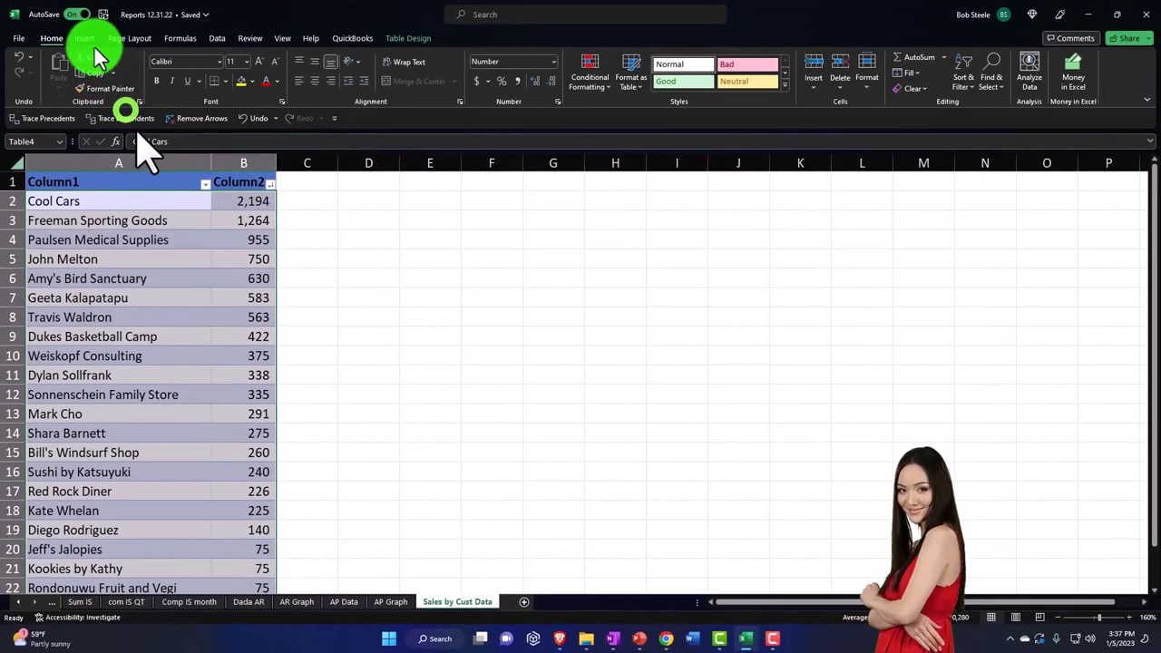
click(83, 39)
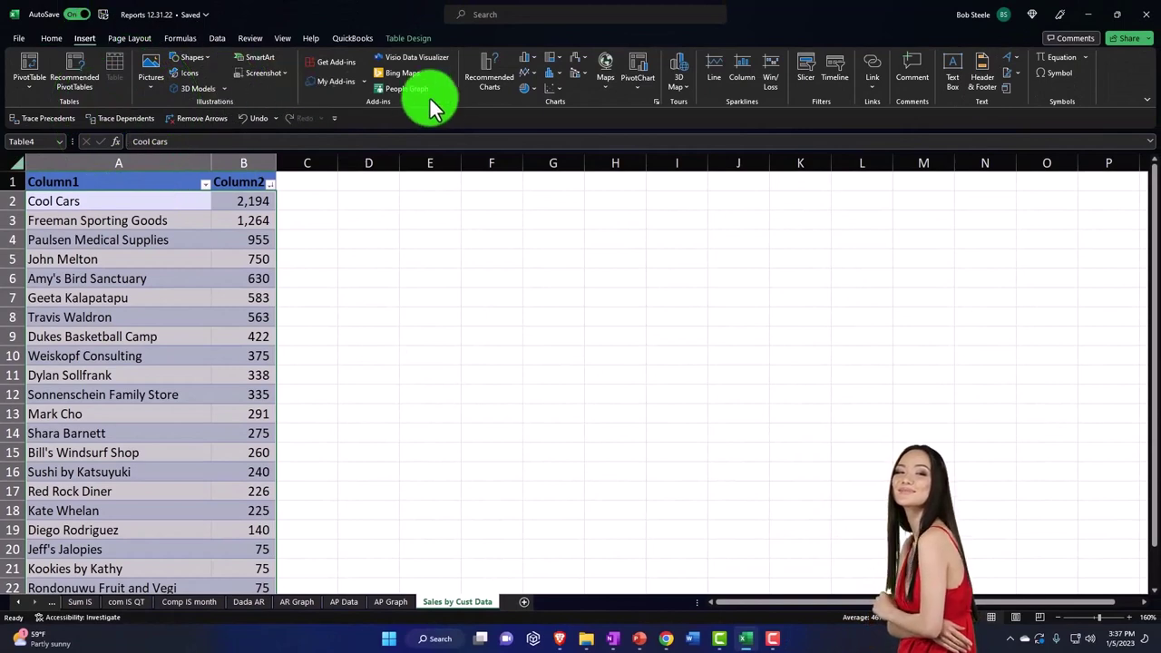
click(527, 88)
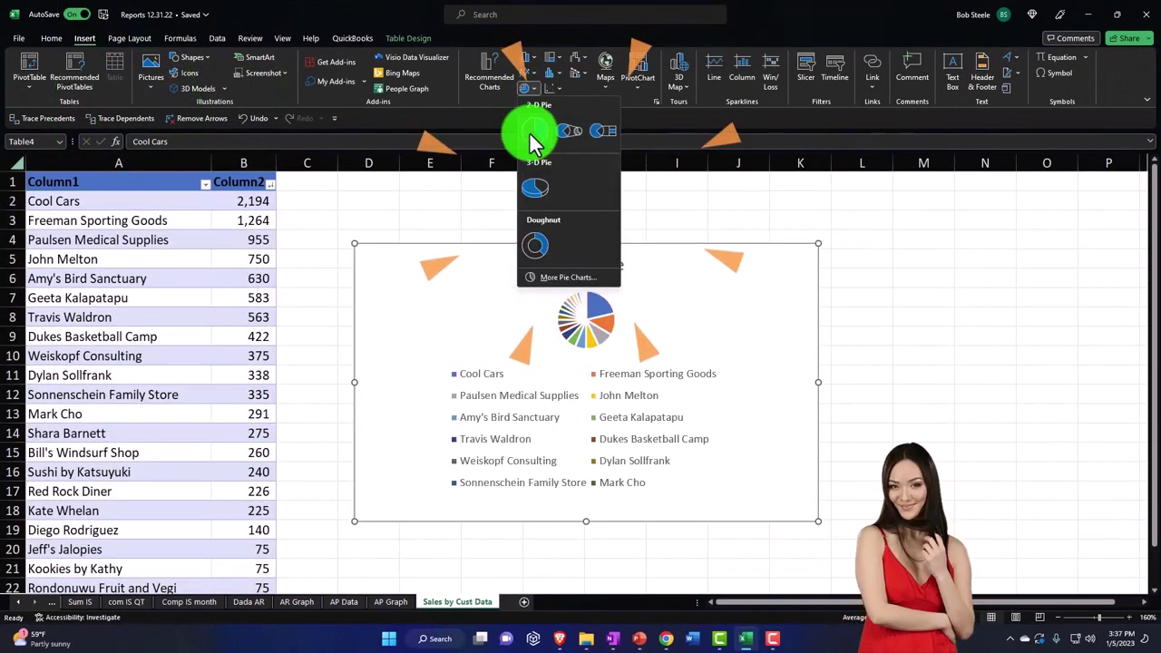
click(532, 131)
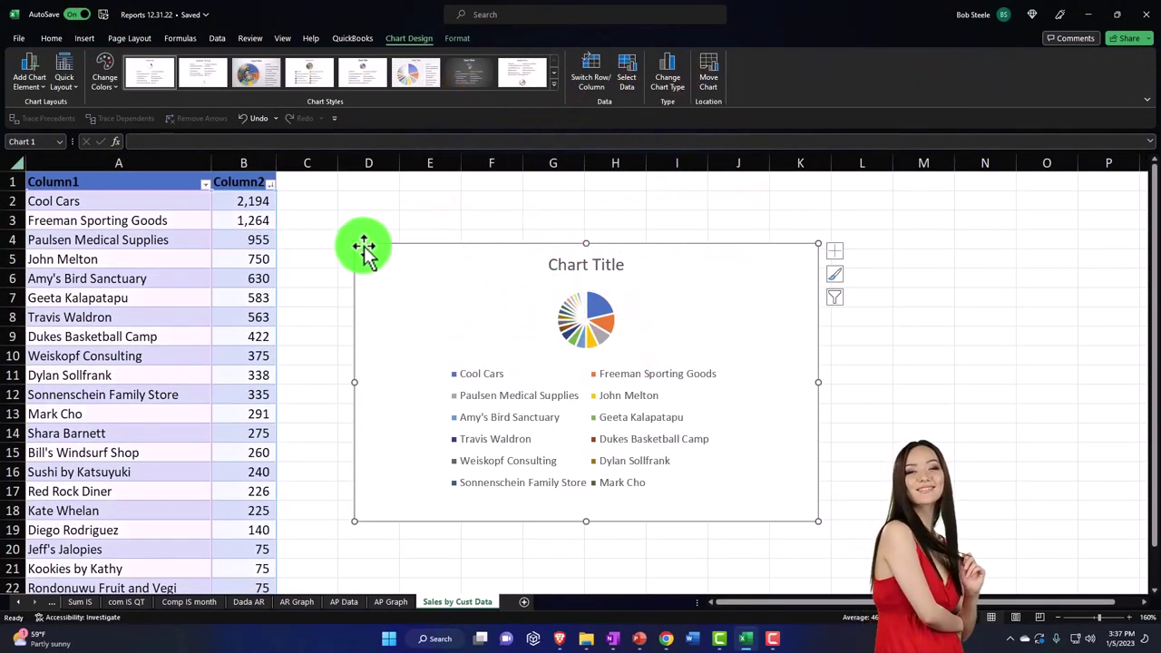
Enlarge the pie chart to inspect its slices, and delete the chart from the sheet.
drag(356, 241, 301, 192)
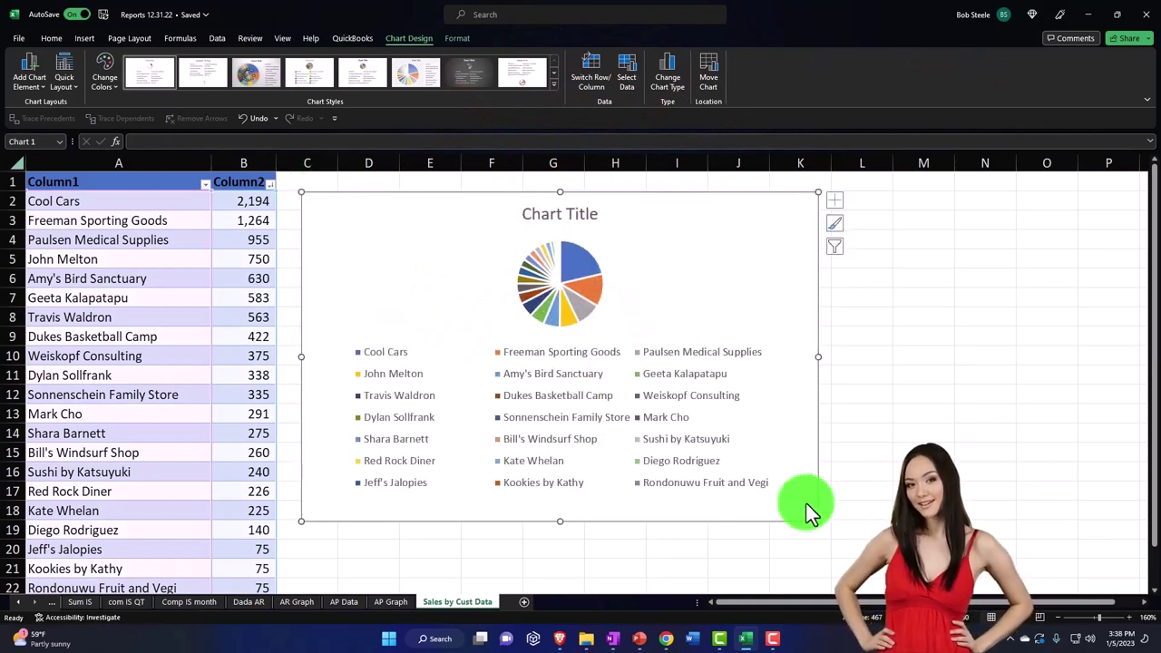
drag(818, 520, 921, 561)
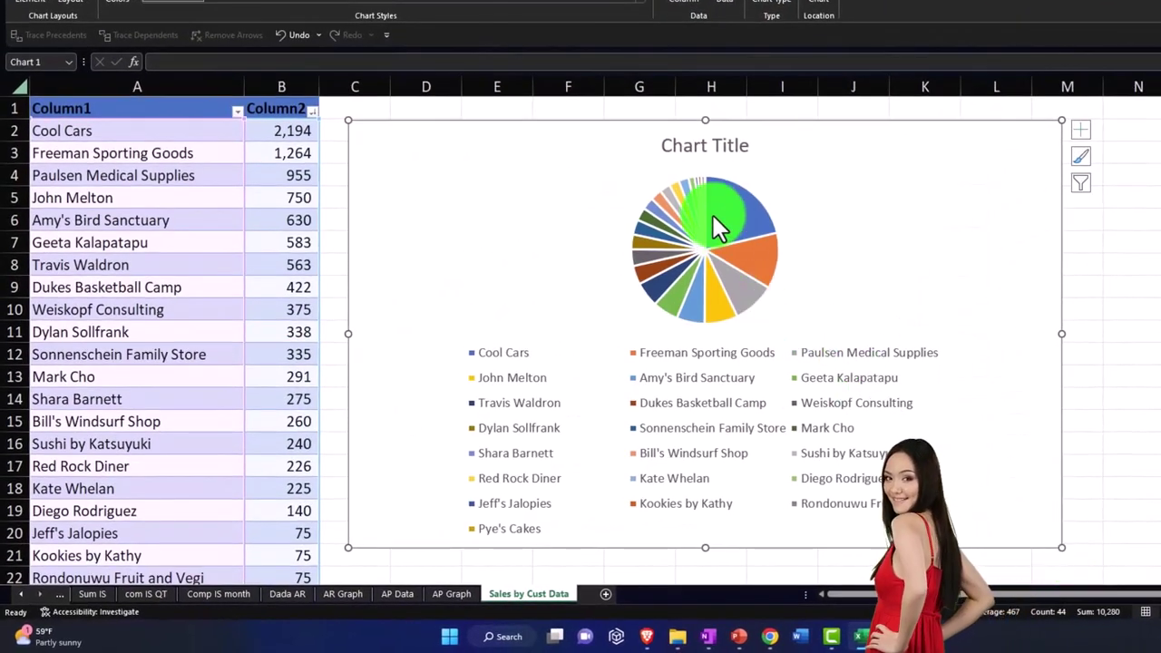
mouse_move(713, 217)
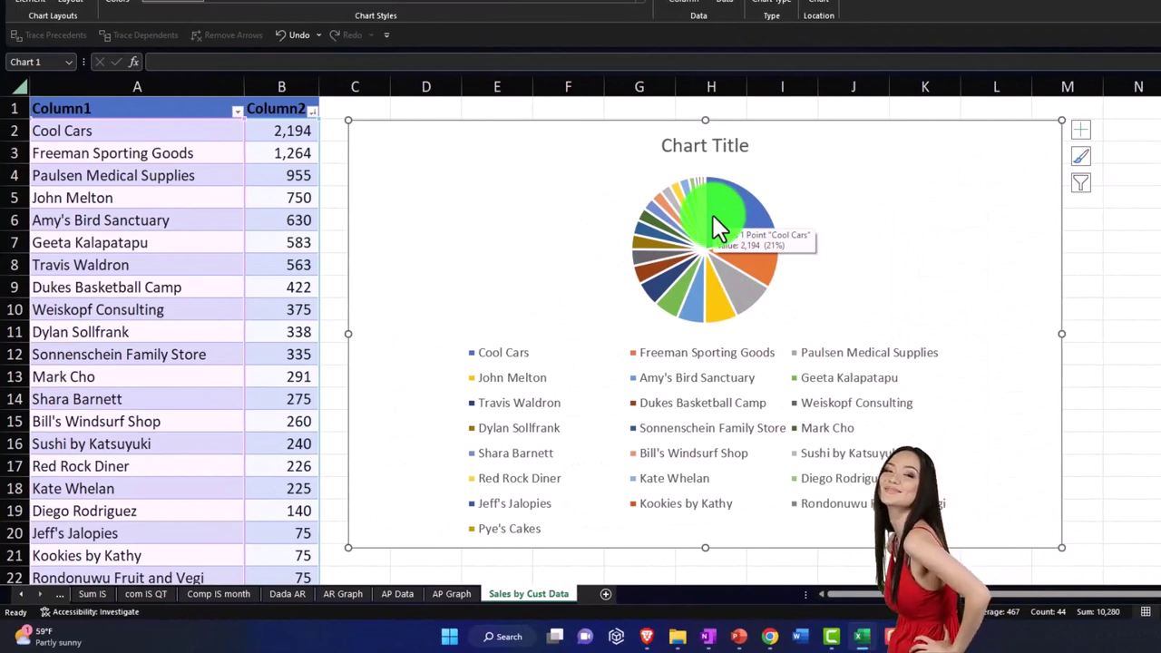
click(993, 139)
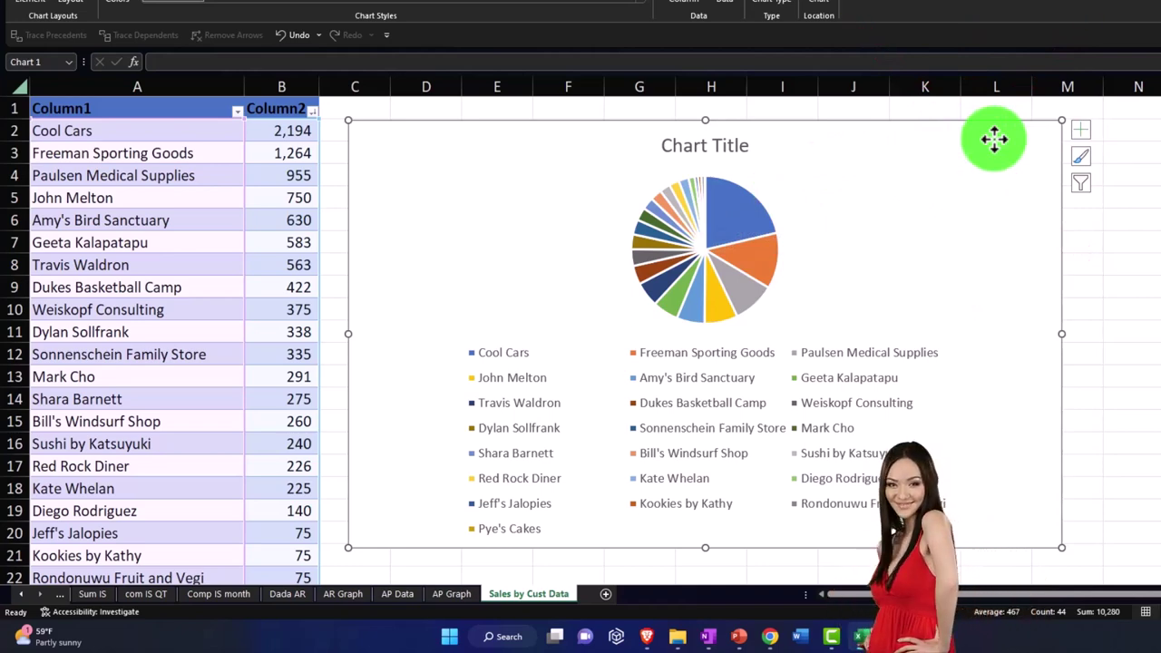
key(Delete)
click(640, 216)
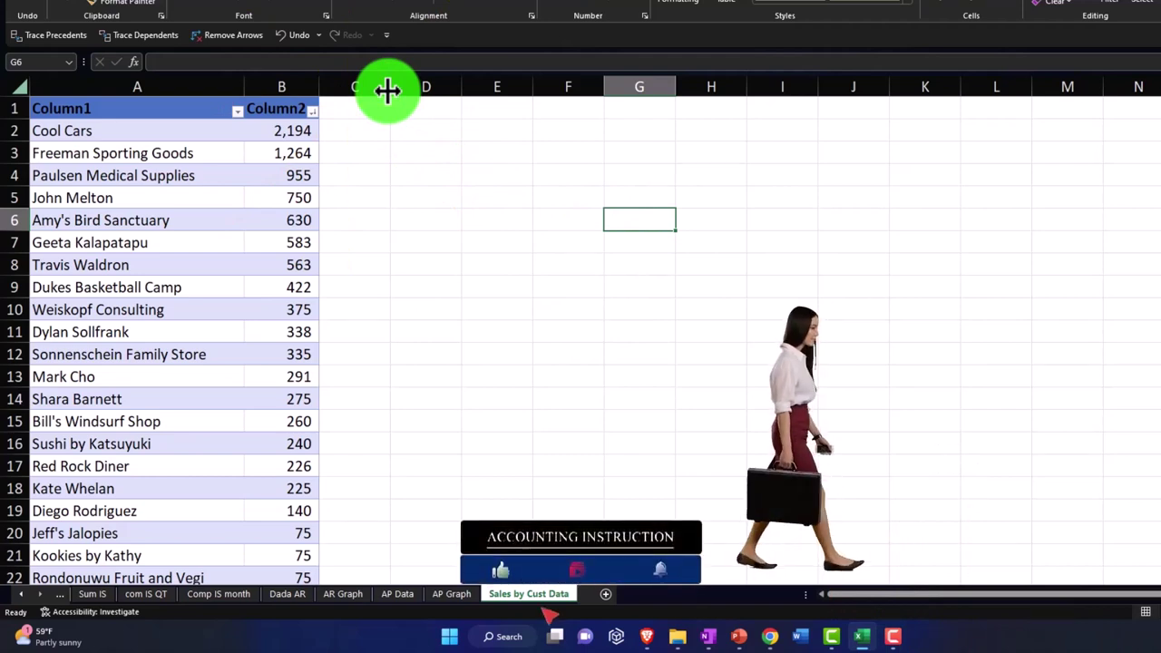
Narrow column C to a thin spacer and enter a formula in D2 dividing the Cool Cars amount by the table's Column2 total.
drag(388, 88, 327, 91)
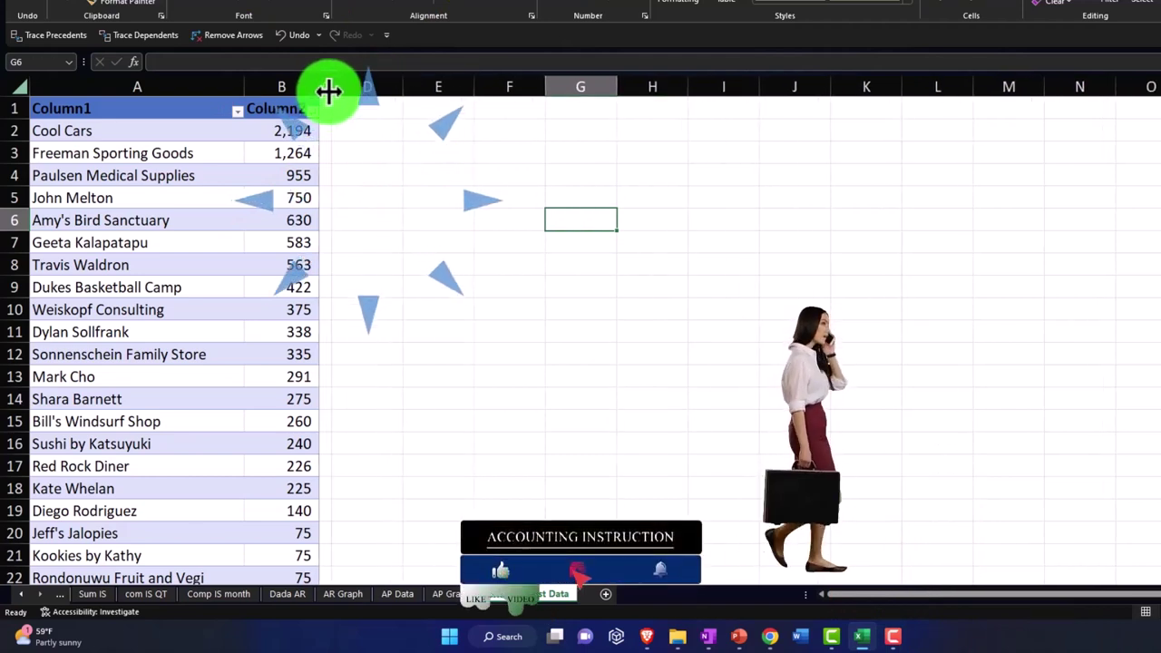
click(363, 132)
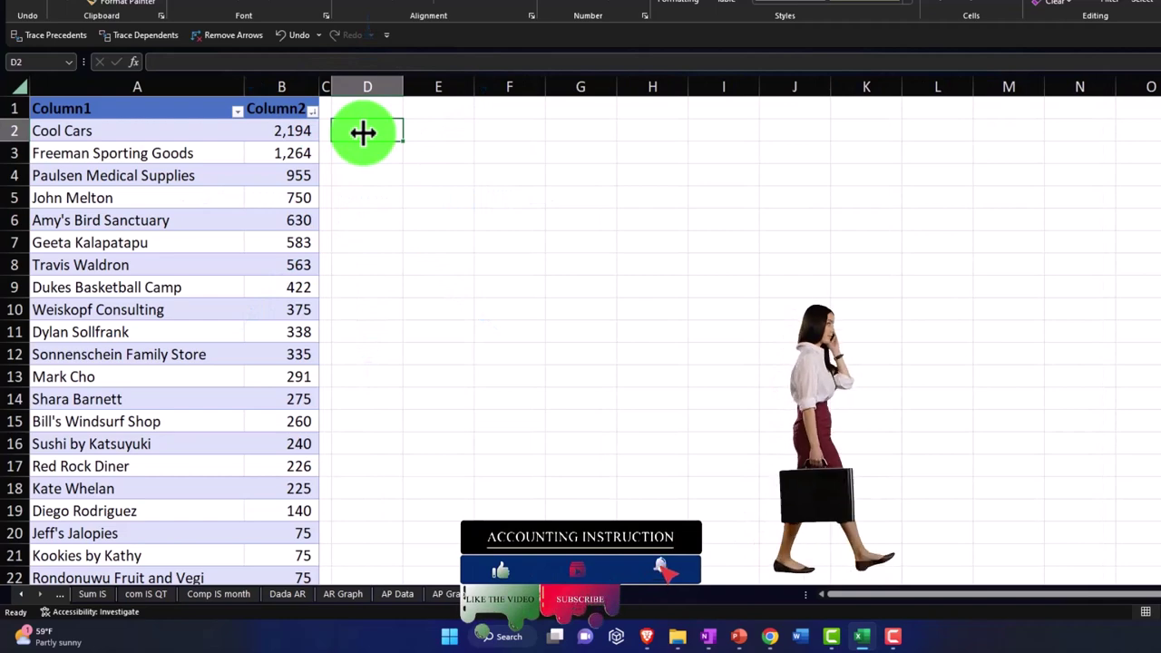
text(=)
key(Left)
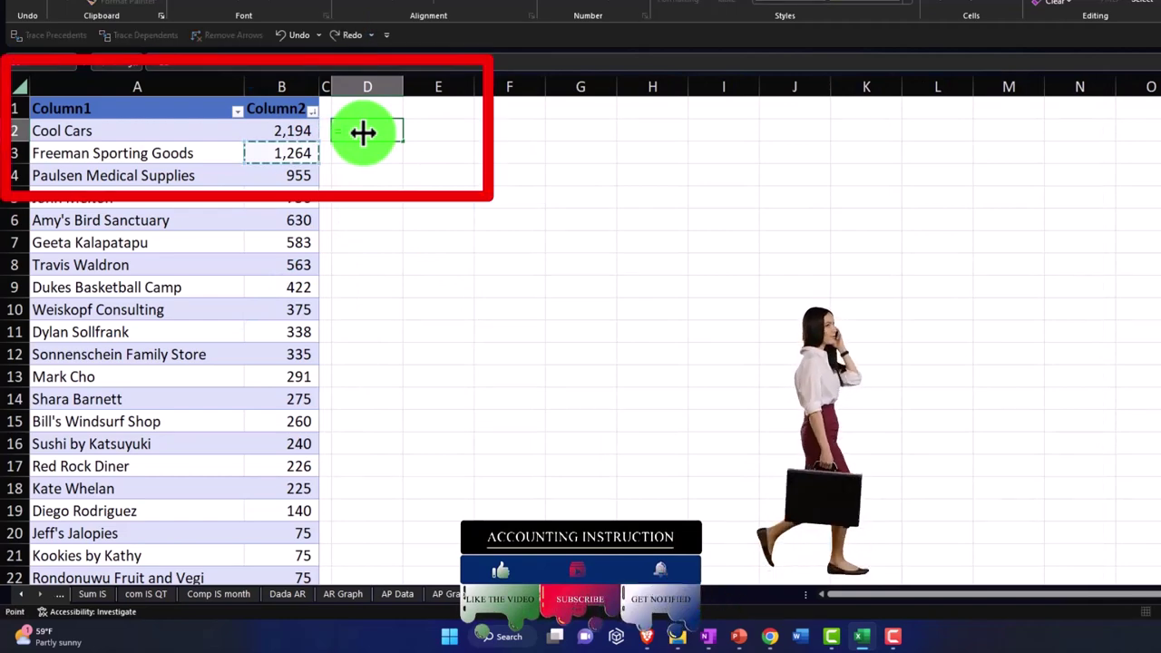
text(/)
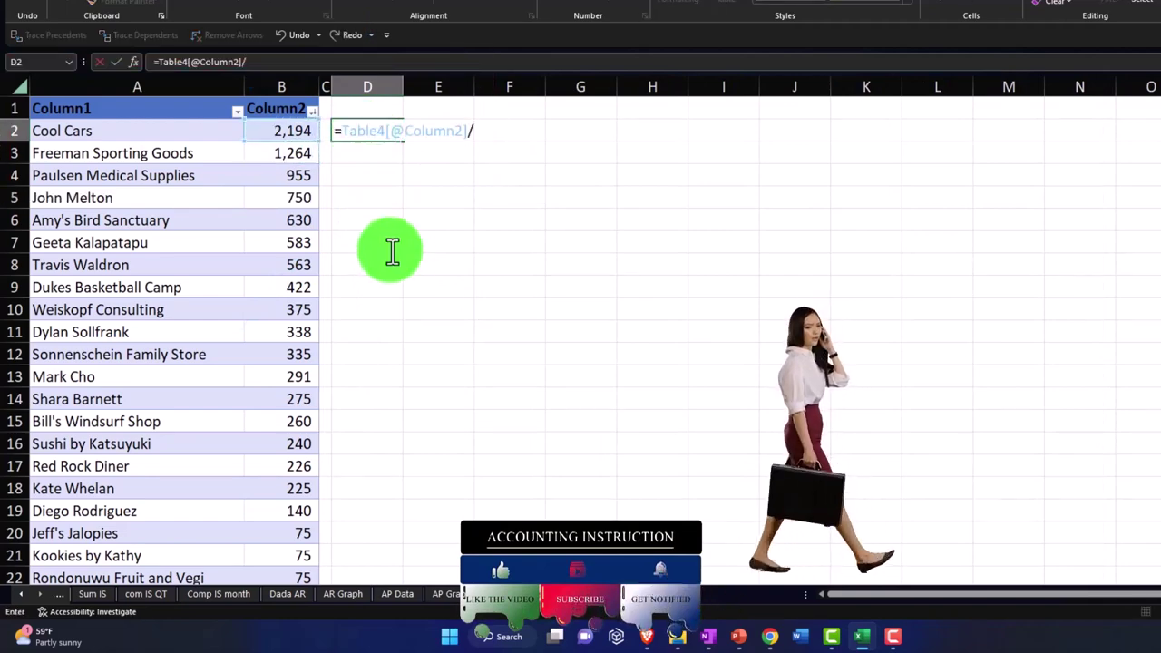
scroll(399, 300, down, 2)
key(Return)
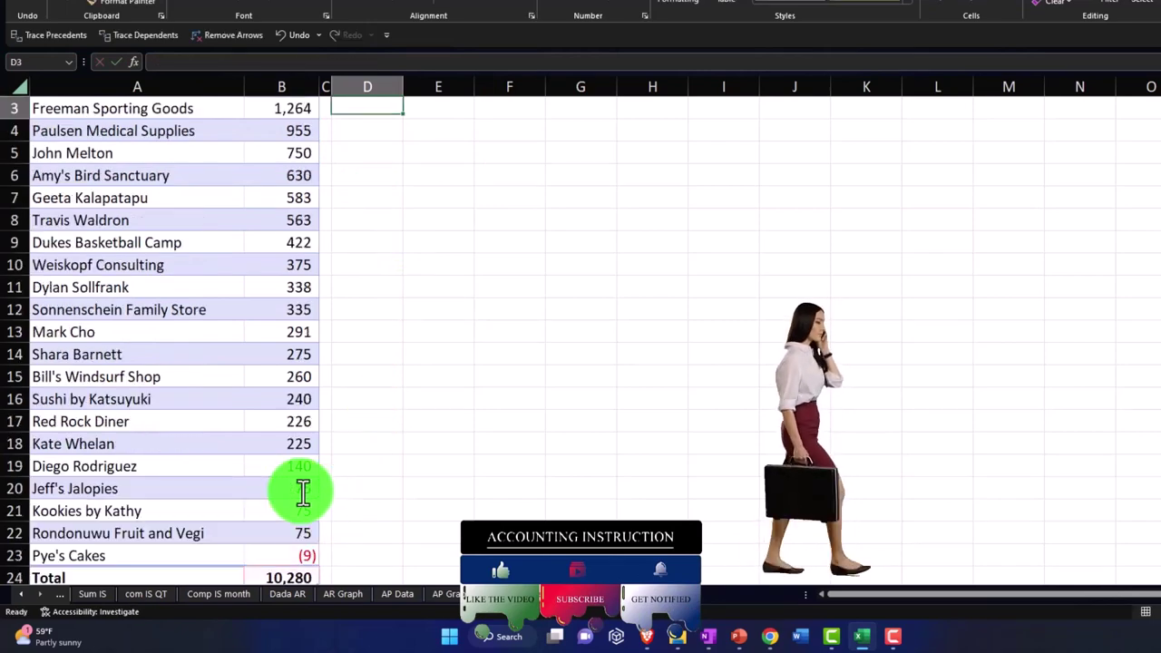
scroll(490, 363, up, 1)
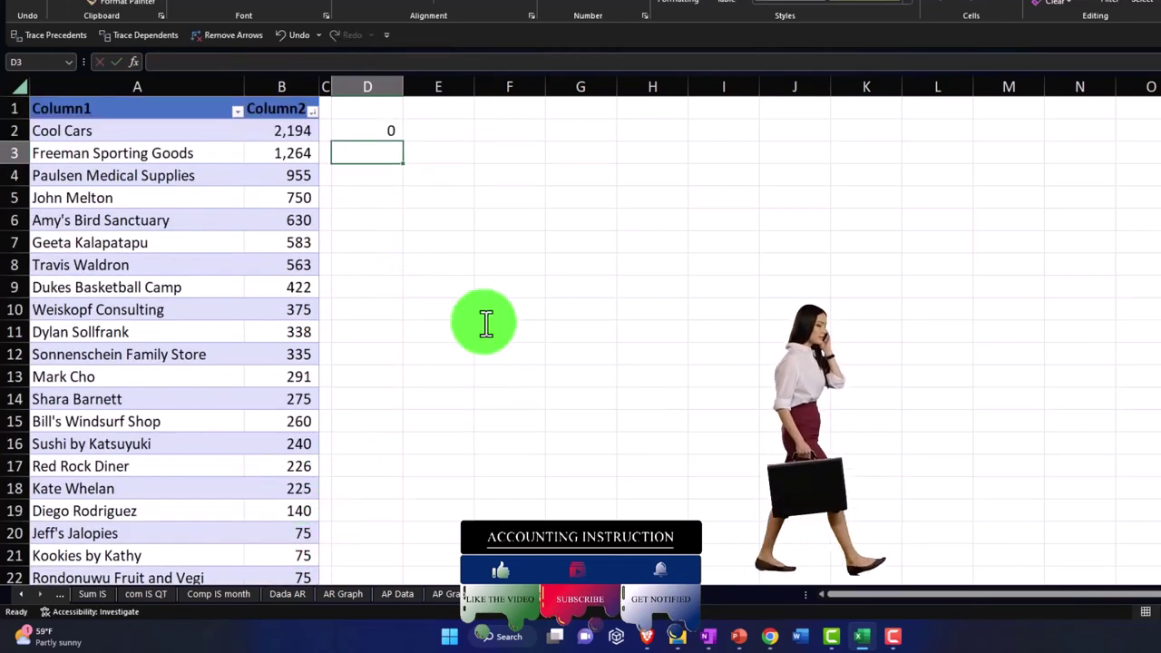
Format column D as percentages and fill the D2 formula down to D23.
click(367, 87)
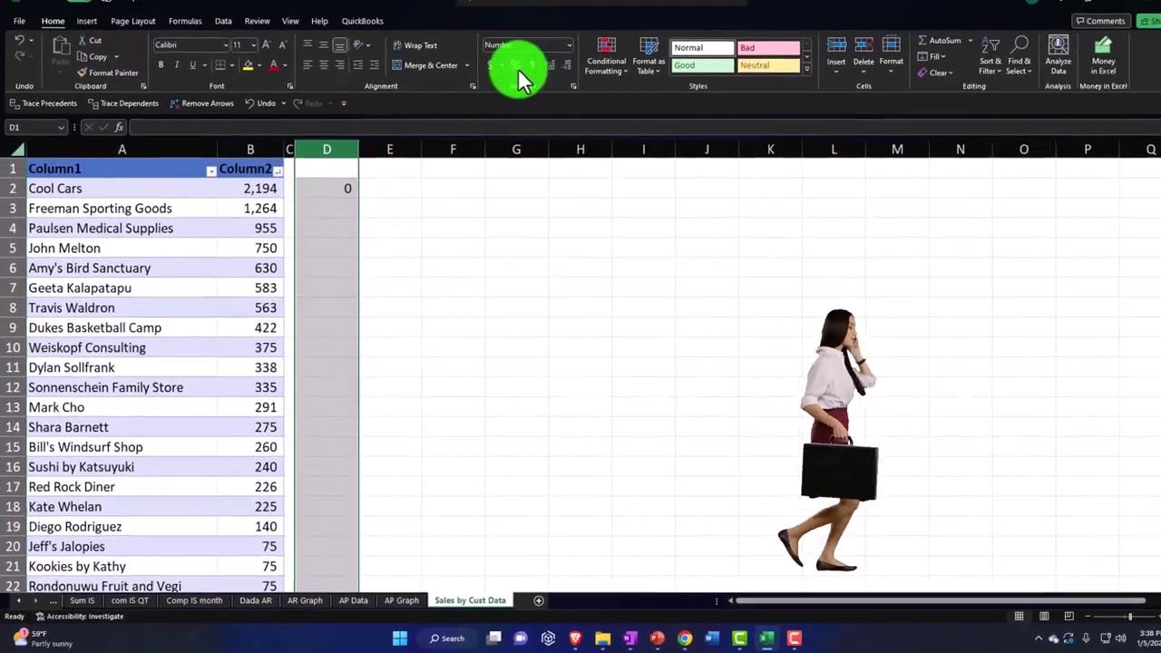
click(560, 1)
click(338, 203)
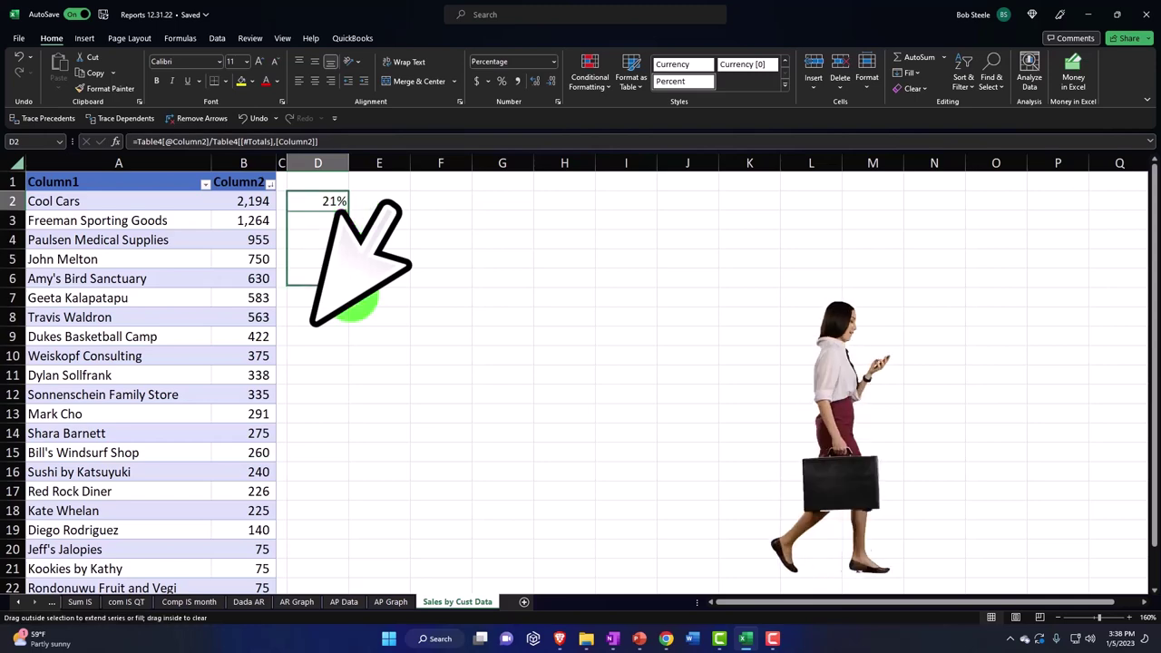
drag(354, 309, 336, 560)
scroll(319, 492, down, 1)
Sum the percentages in D24 with a SUM formula over D1:D23.
click(316, 514)
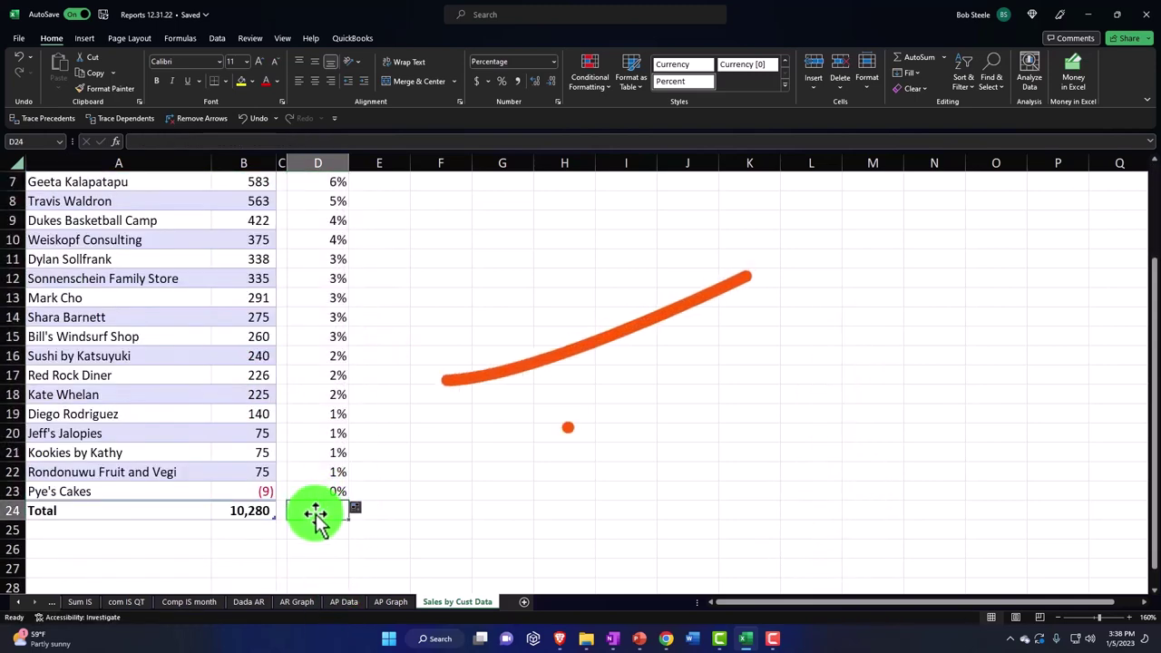
text(=sum()
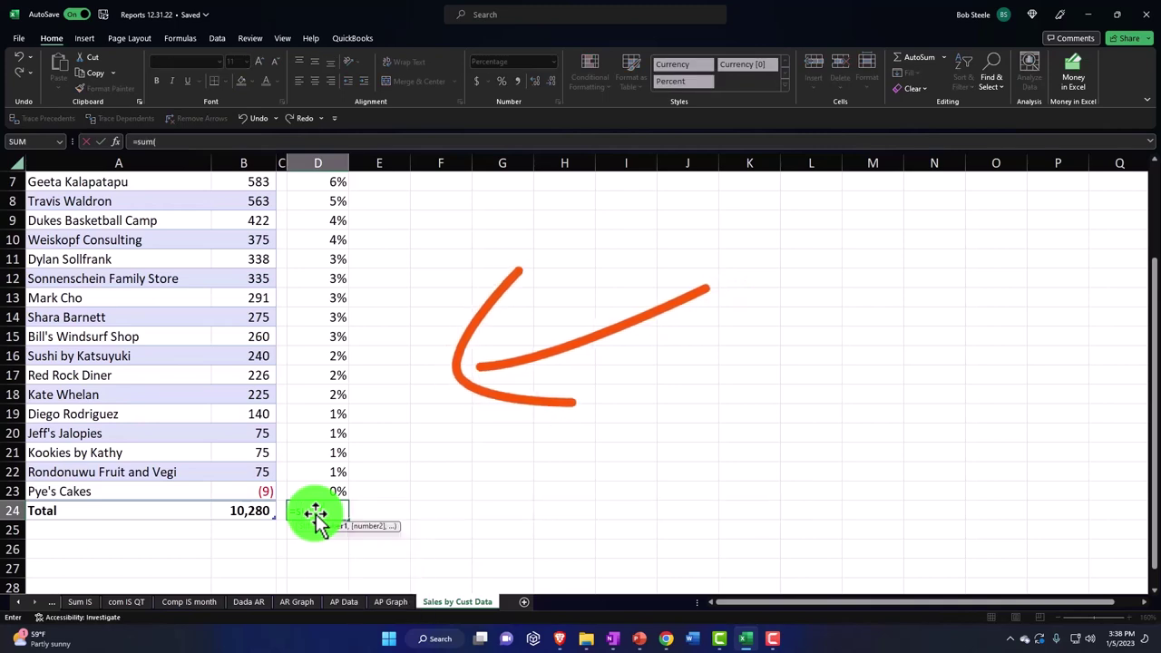
key(Up)
key(shift+Up)
key(shift+Up)
key(shift+Up)
key(shift+Up)
key(shift+Up)
key(shift+Up)
key(shift+Up)
key(shift+Up)
key(shift+Up)
key(shift+Up)
key(shift+Up)
key(shift+Up)
key(shift+Up)
key(shift+Up)
key(shift+Up)
key(shift+Up)
key(shift+Up)
key(shift+Up)
key(shift+Up)
key(shift+Up)
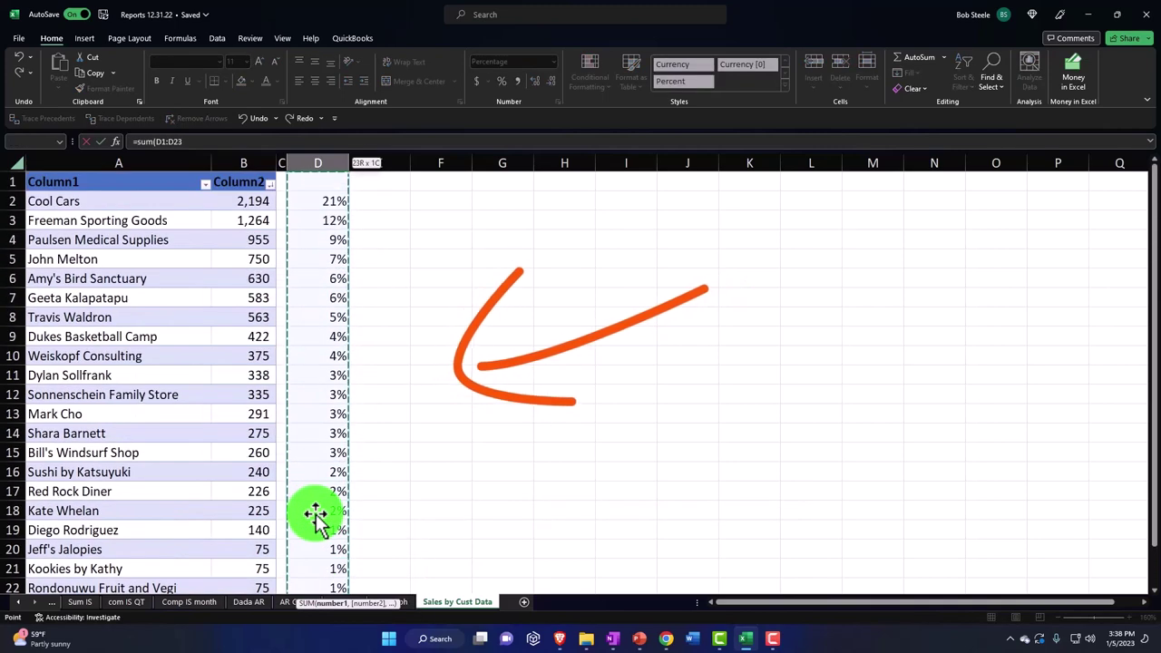
key(Return)
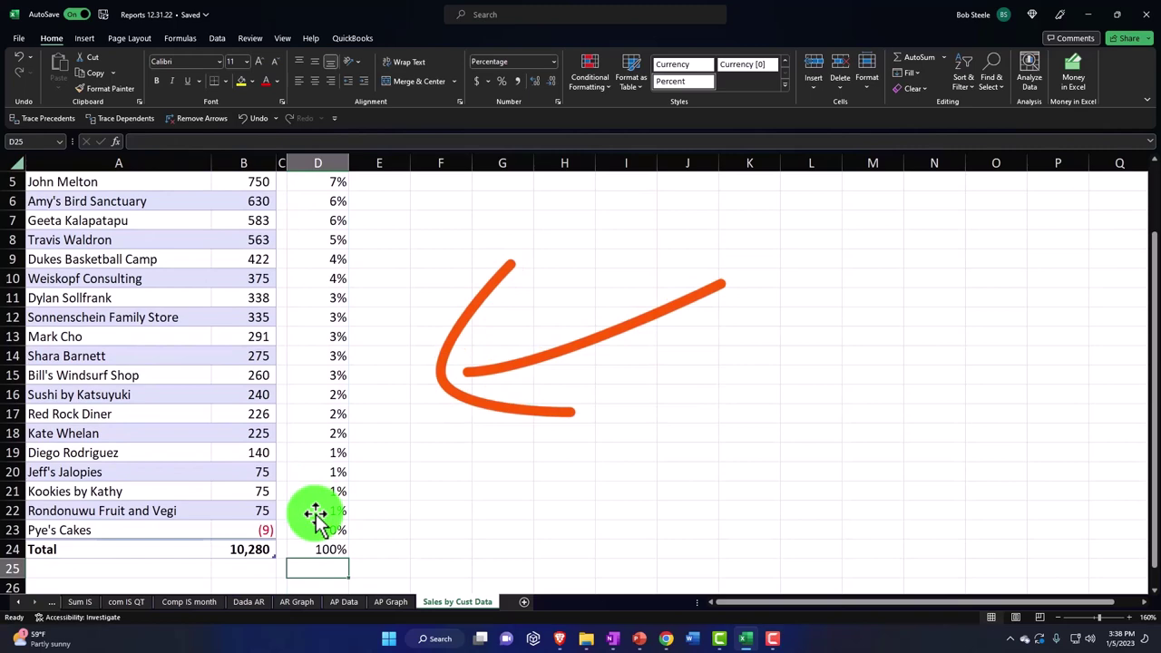
Review the percentages in D2:D23 and compare them with the customer amounts down to B10.
scroll(315, 516, up, 2)
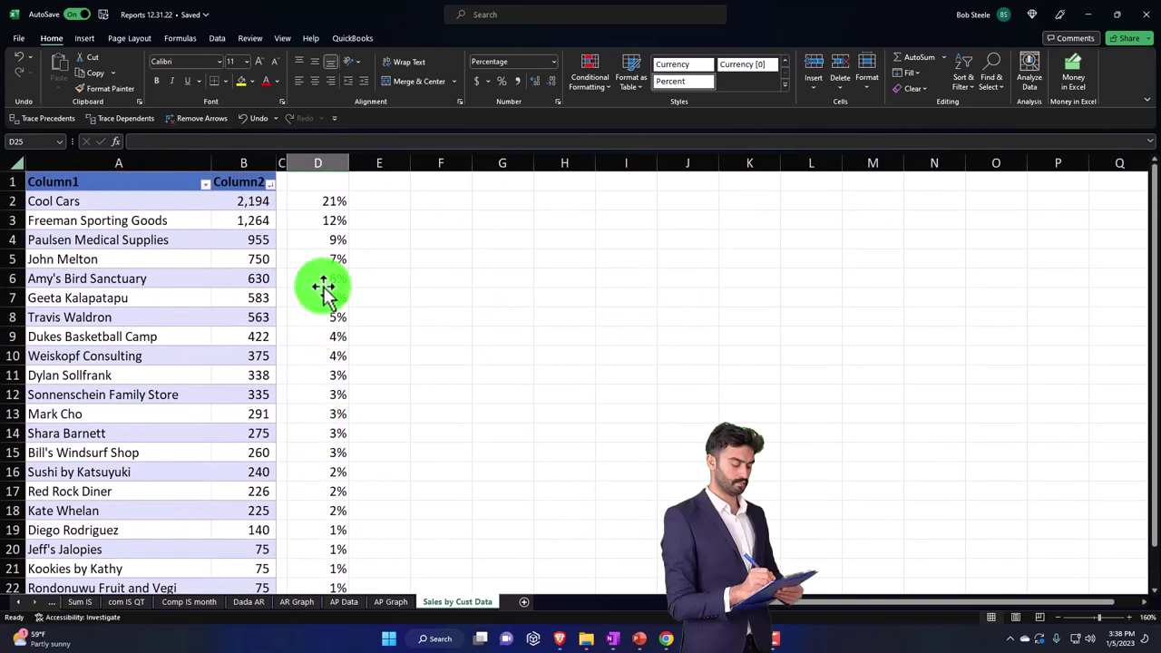
drag(318, 208, 315, 531)
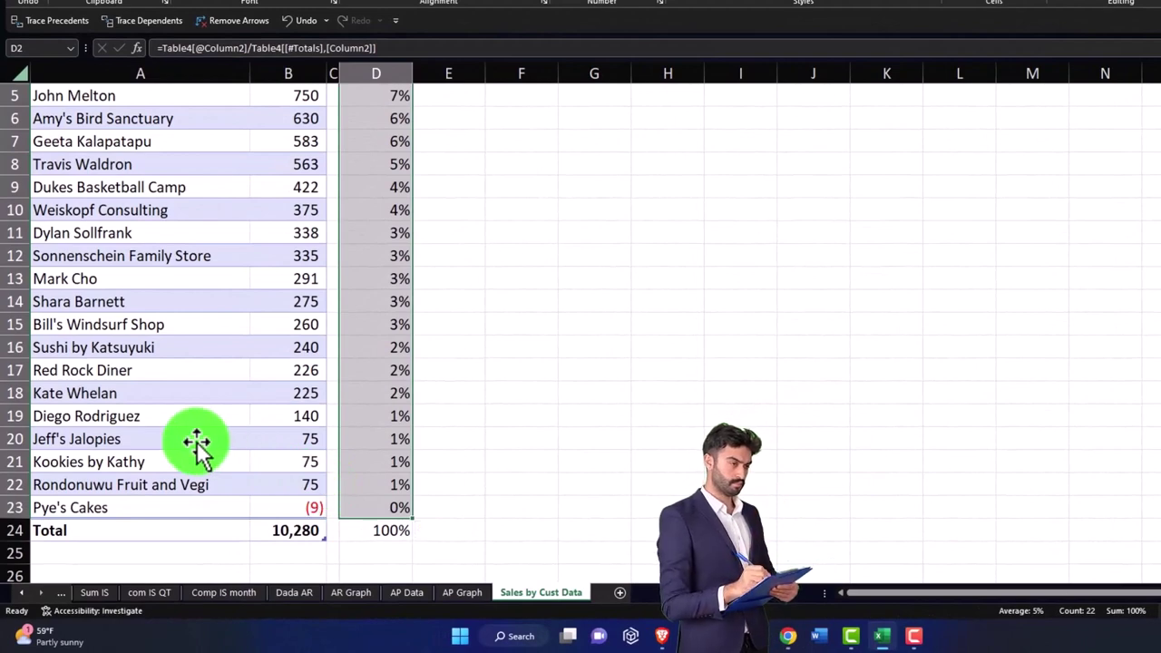
scroll(197, 445, up, 2)
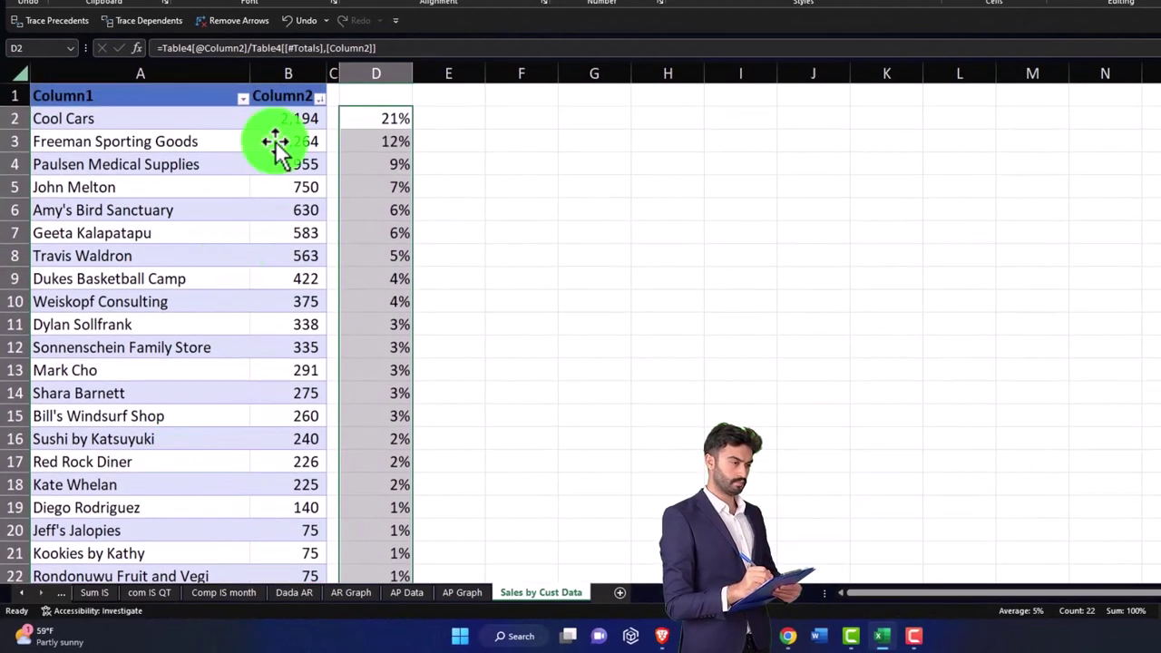
drag(285, 118, 290, 165)
click(285, 118)
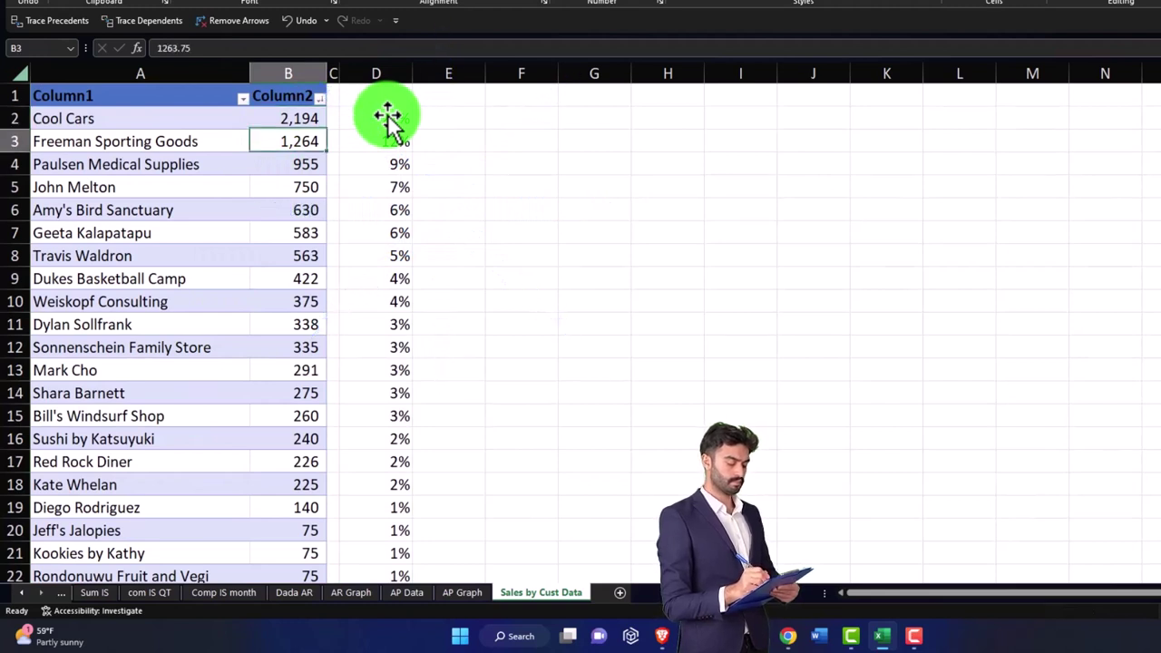
key(Down)
key(Down)
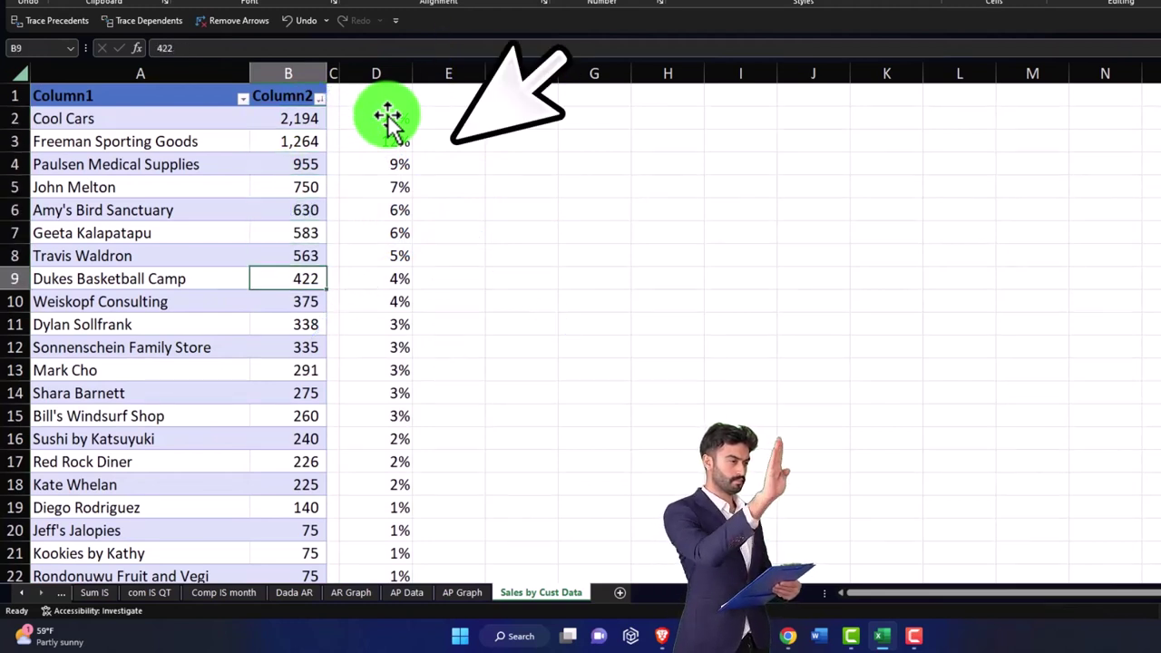
key(Down)
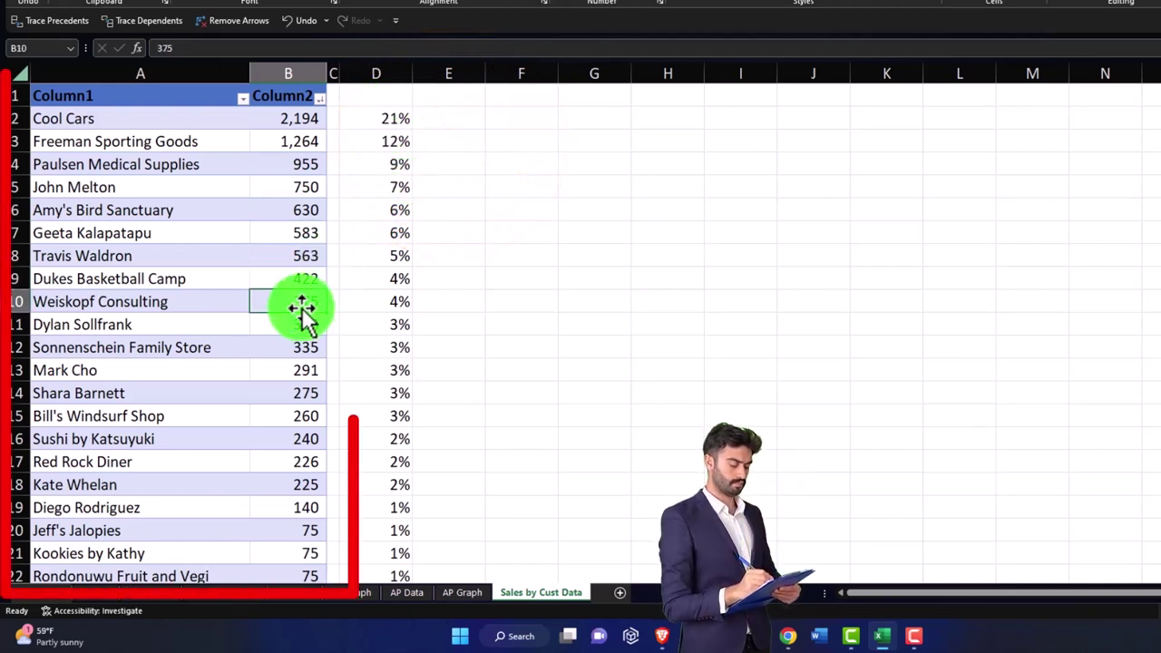
Total the amounts in B10:B23 and turn row 10 into an entry named Other with 2921 in Column2.
drag(298, 307, 288, 590)
scroll(289, 588, down, 2)
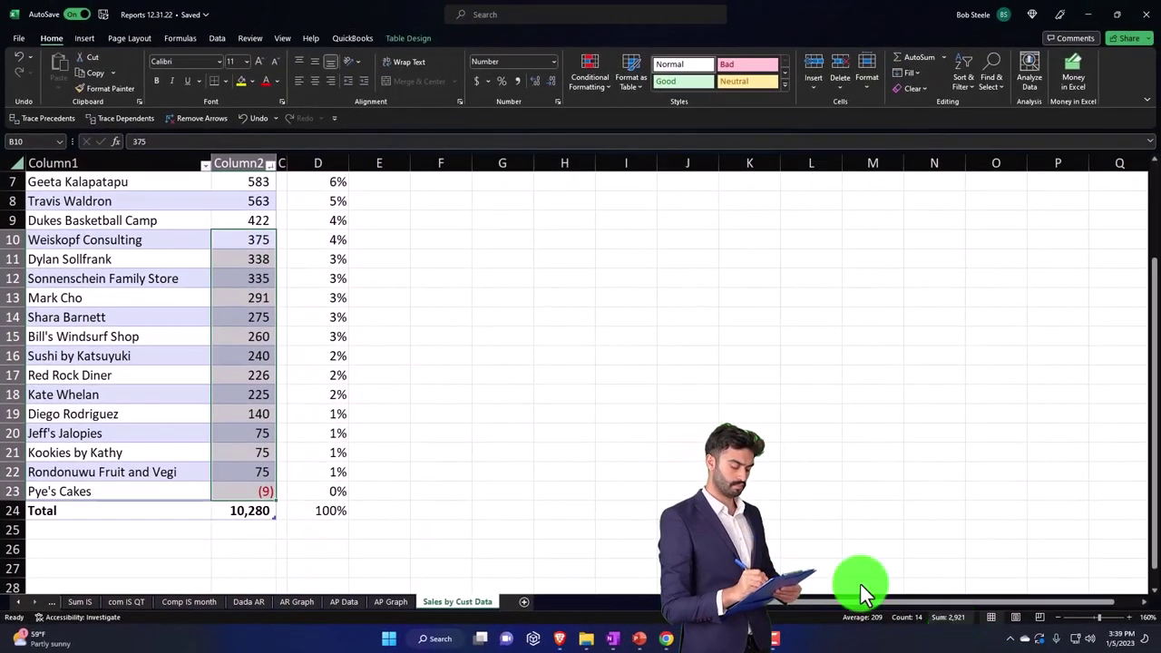
click(249, 240)
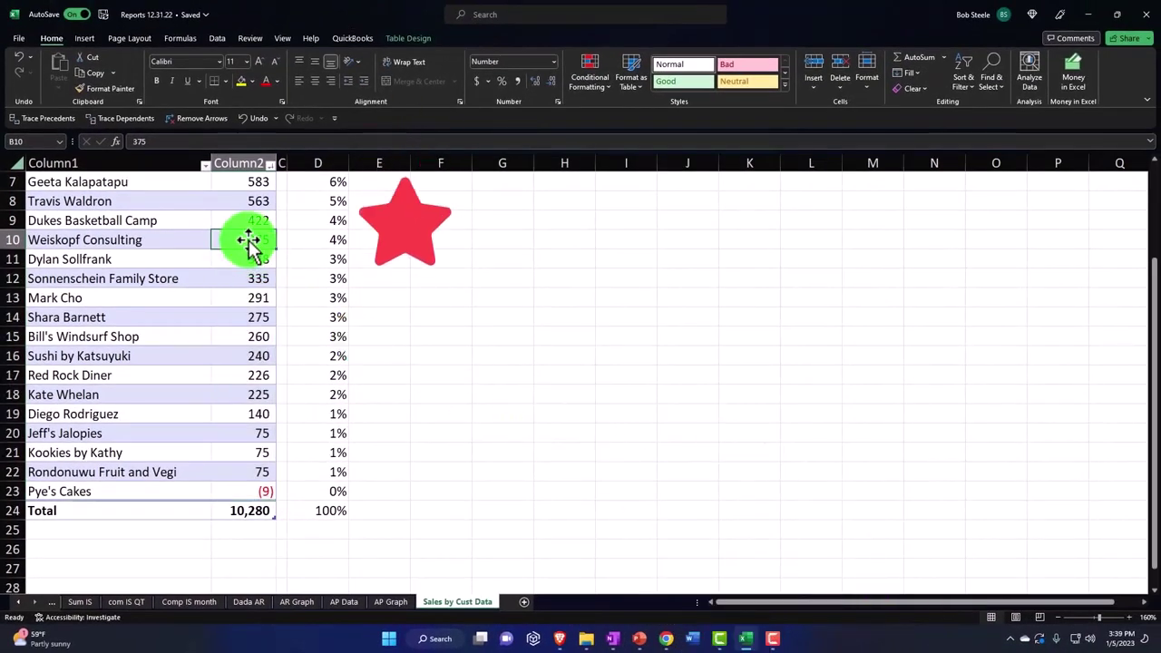
text(2921)
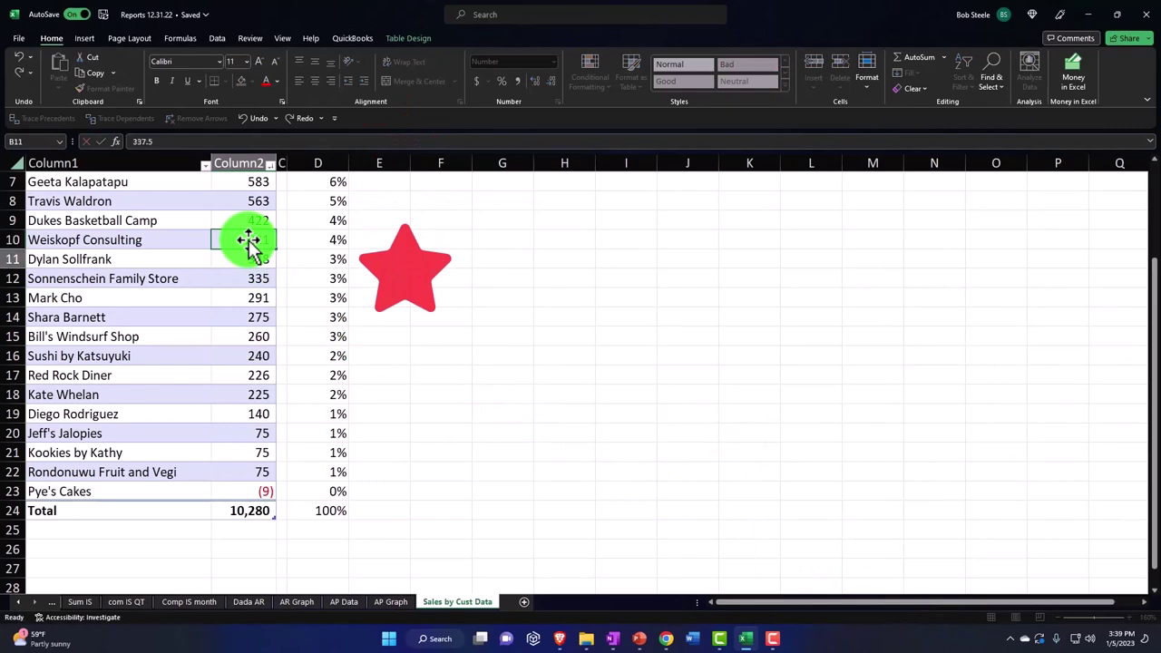
key(Up)
key(Left)
text(O)
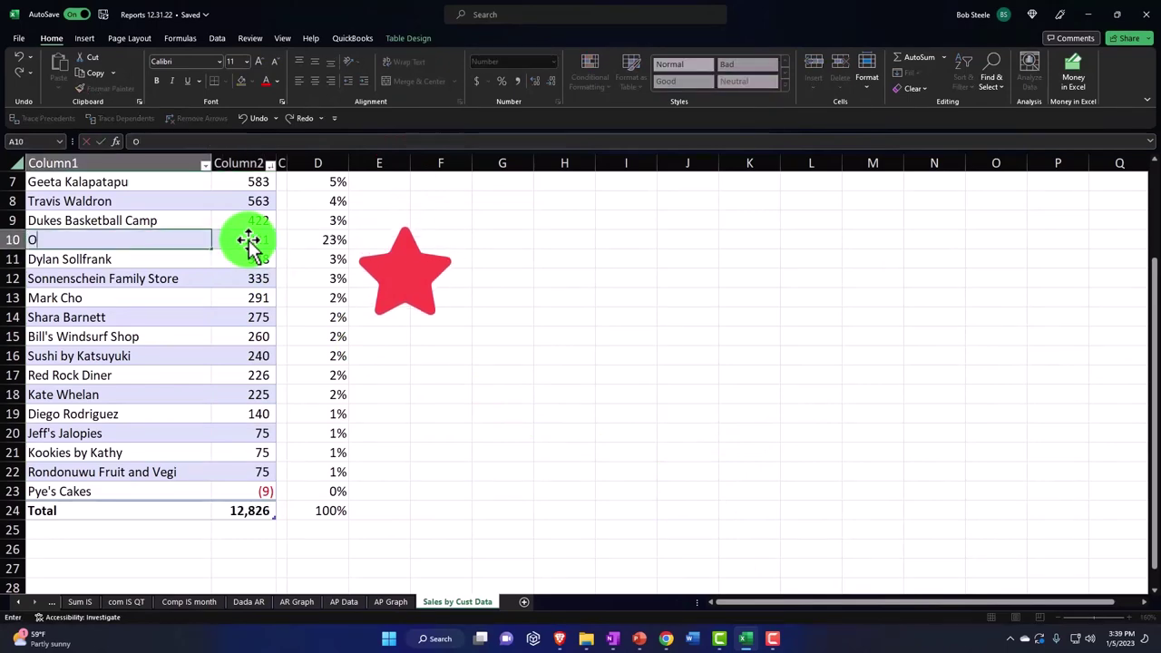
text(ther)
click(244, 336)
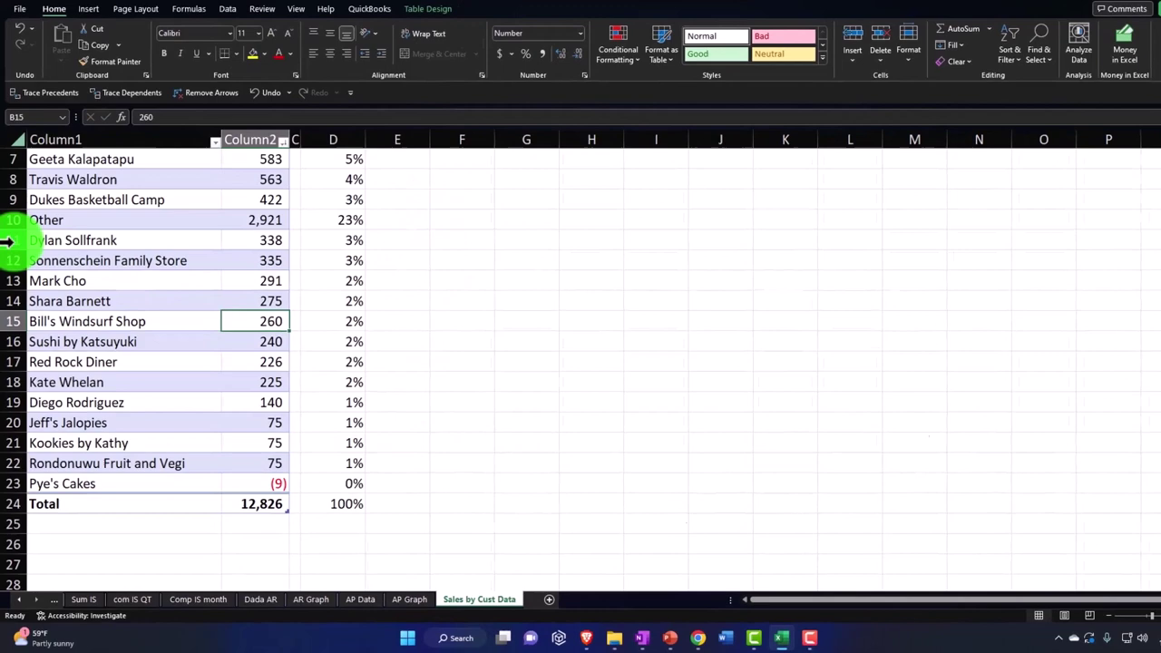
Delete the individual small-customer rows 11 through 23 between the Other entry and the Total row.
click(7, 260)
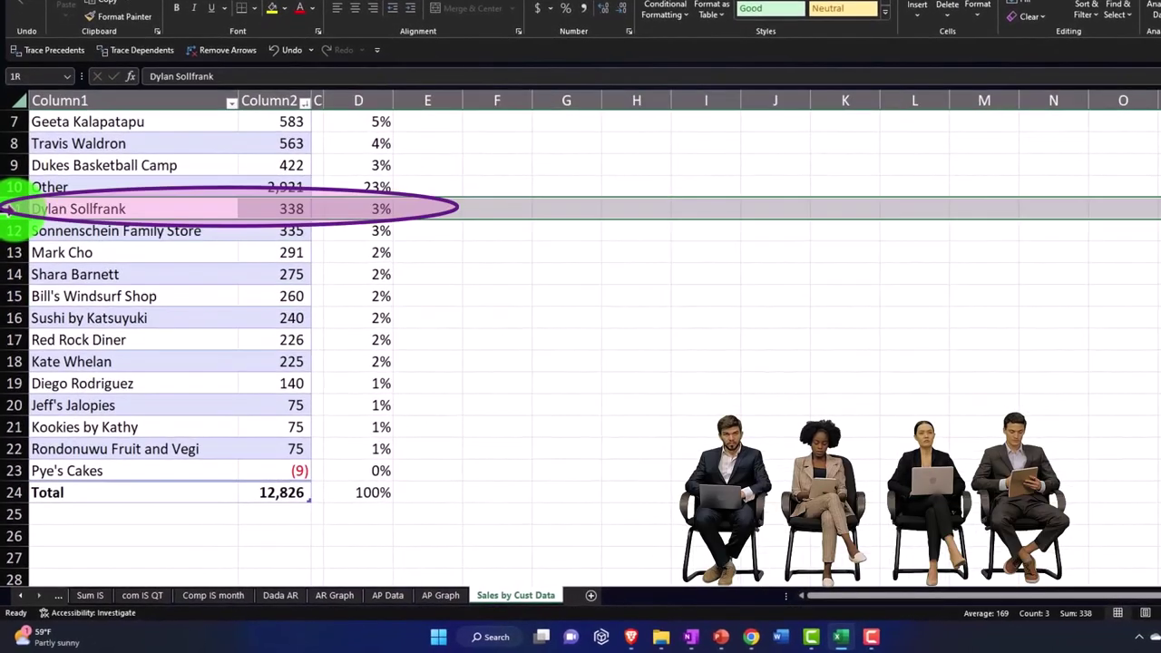
drag(9, 209, 20, 470)
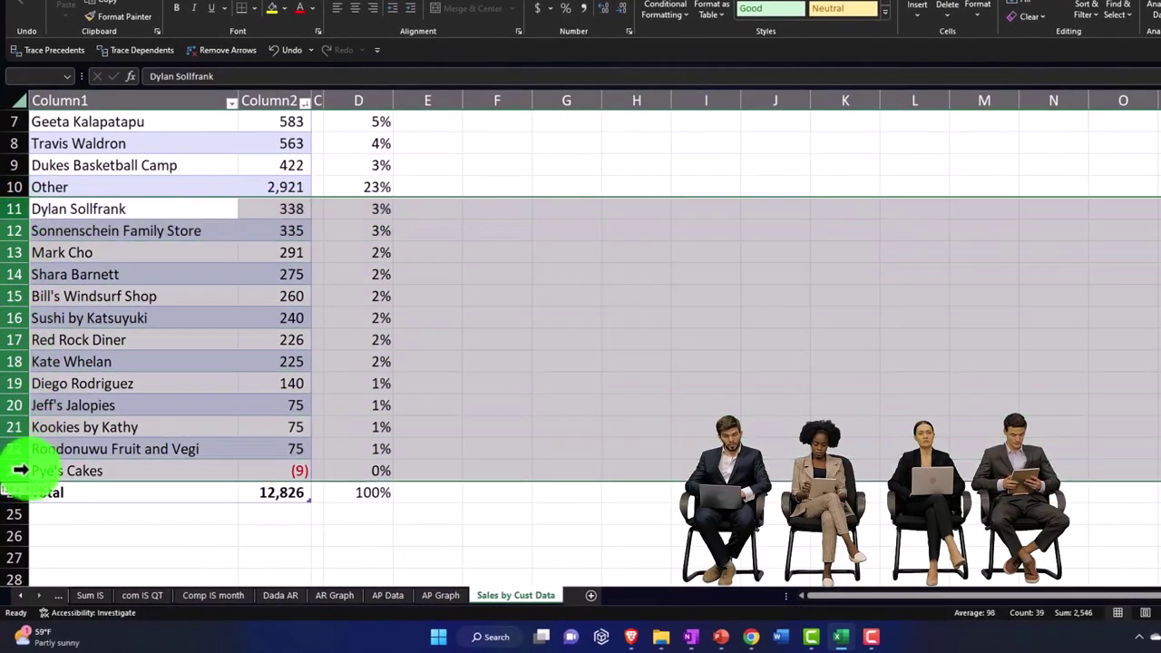
right_click(138, 303)
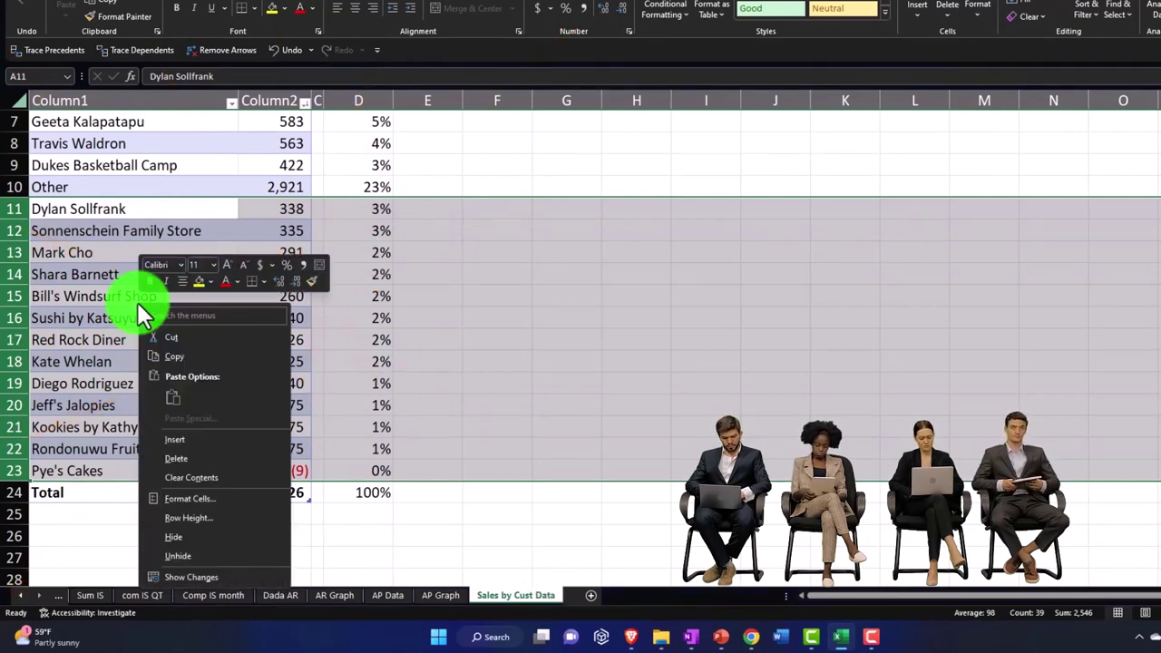
click(168, 456)
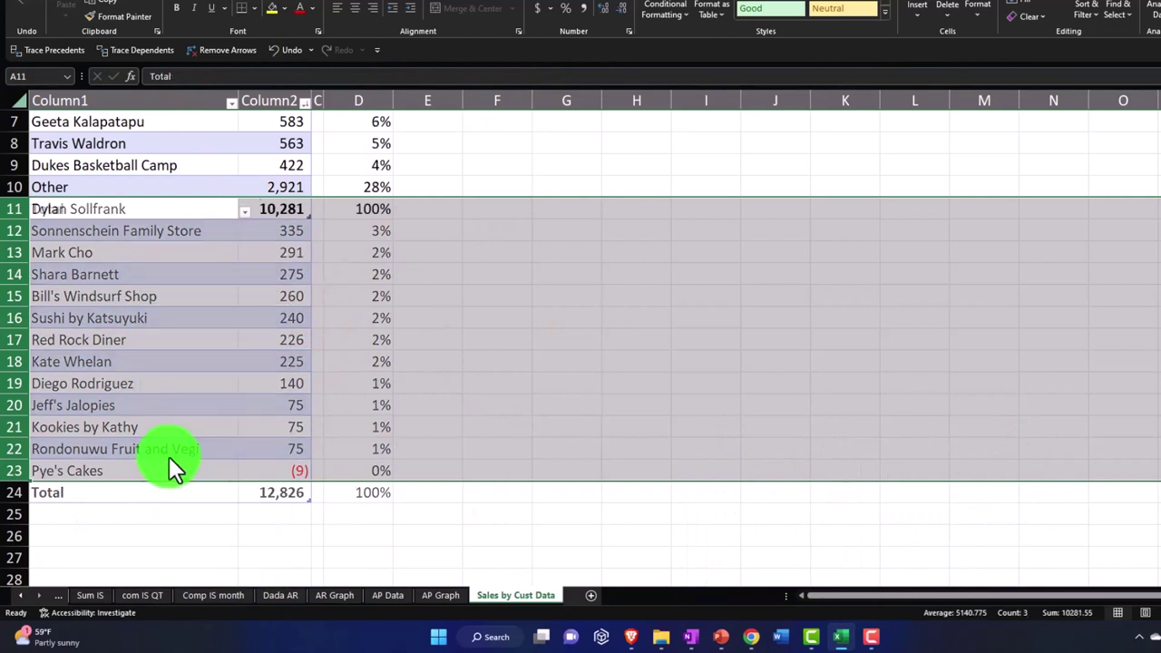
click(198, 361)
Compare the Column2 total in B11 with the total of the QuickBooks sales by customer report in the browser.
click(276, 212)
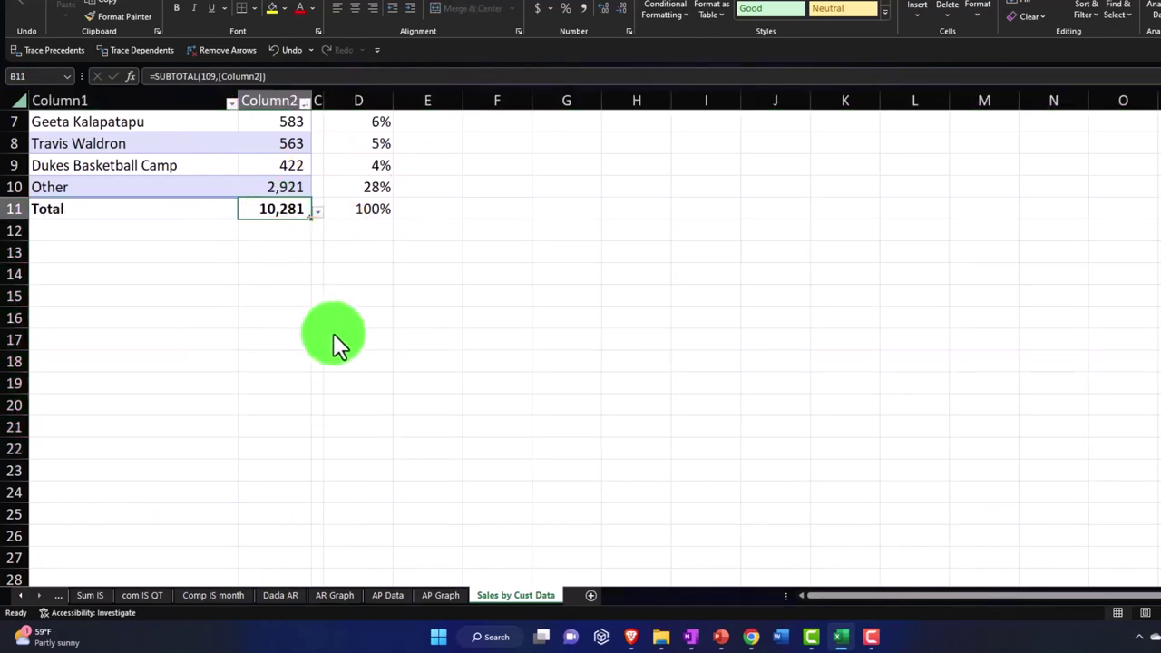
click(836, 635)
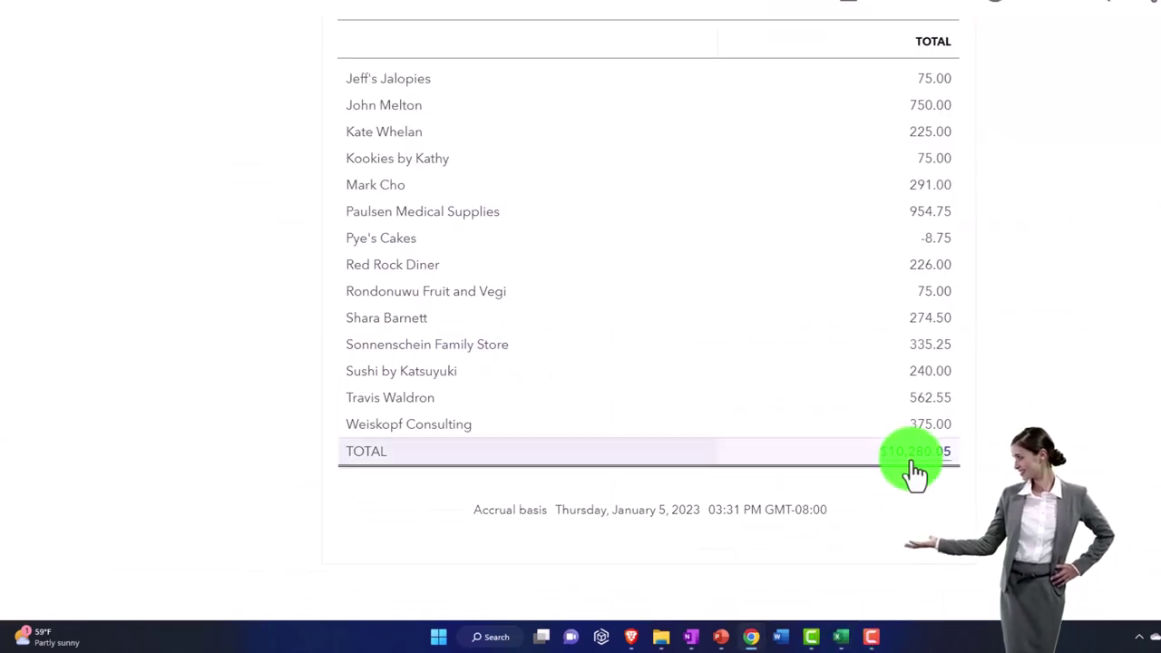
click(841, 637)
scroll(486, 449, up, 2)
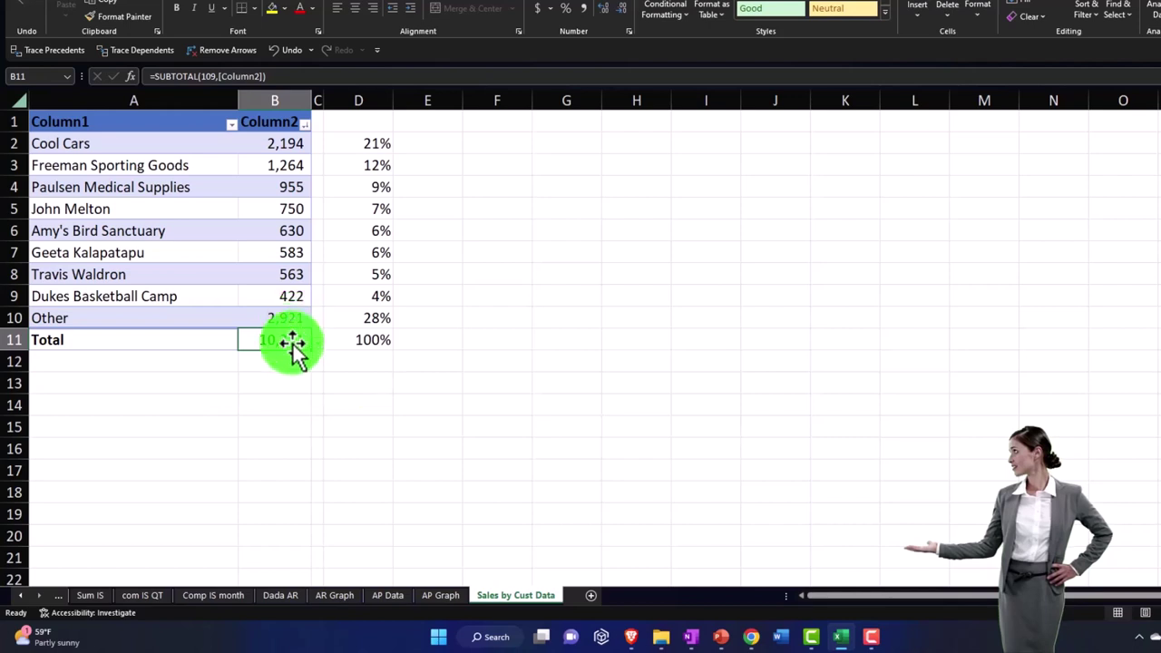
Insert a 2-D pie chart of the customer amounts in A2:B10 and place it beside the percentages, near row 1.
mouse_move(115, 150)
mouse_down()
mouse_move(272, 226)
mouse_move(262, 308)
mouse_up()
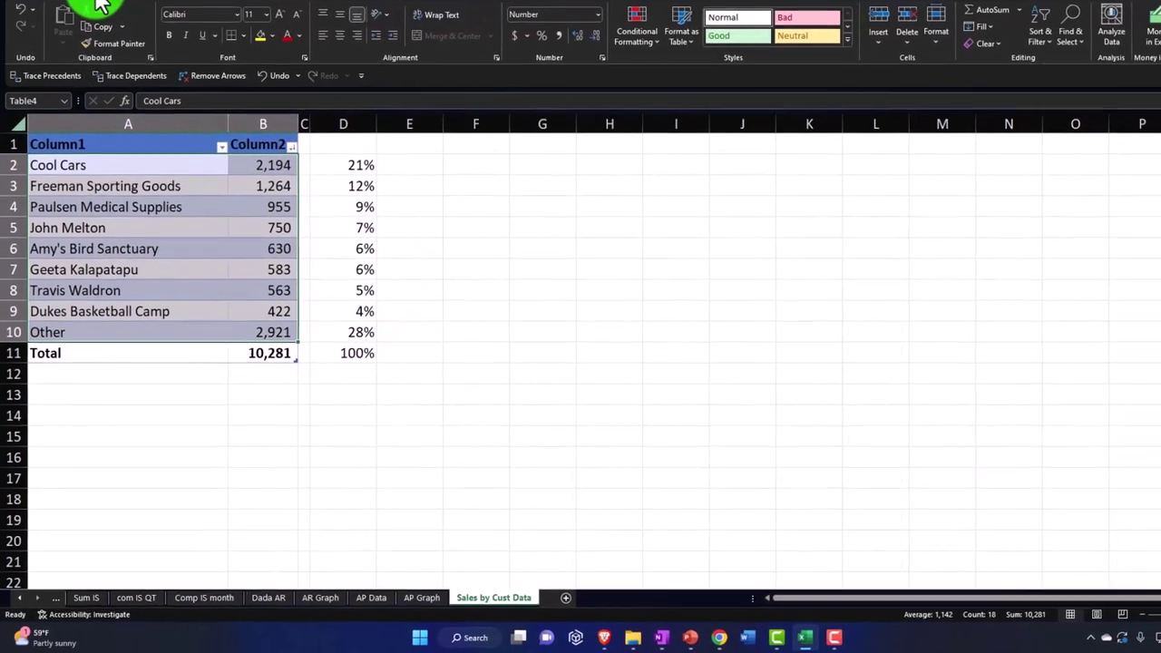
click(87, 38)
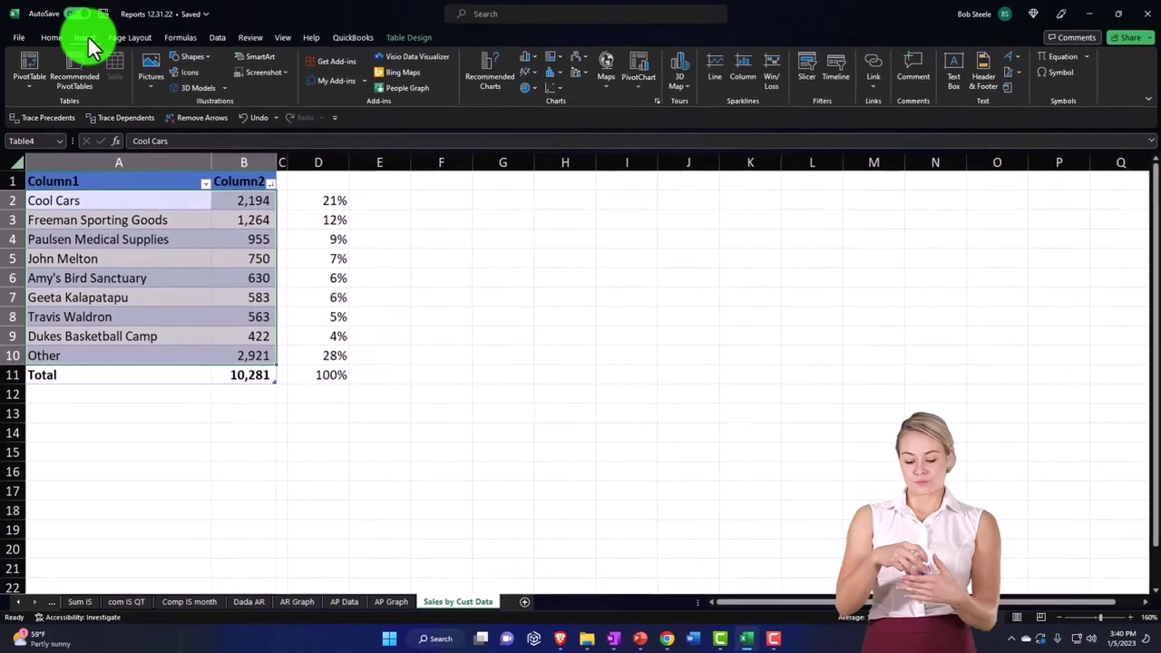
click(522, 88)
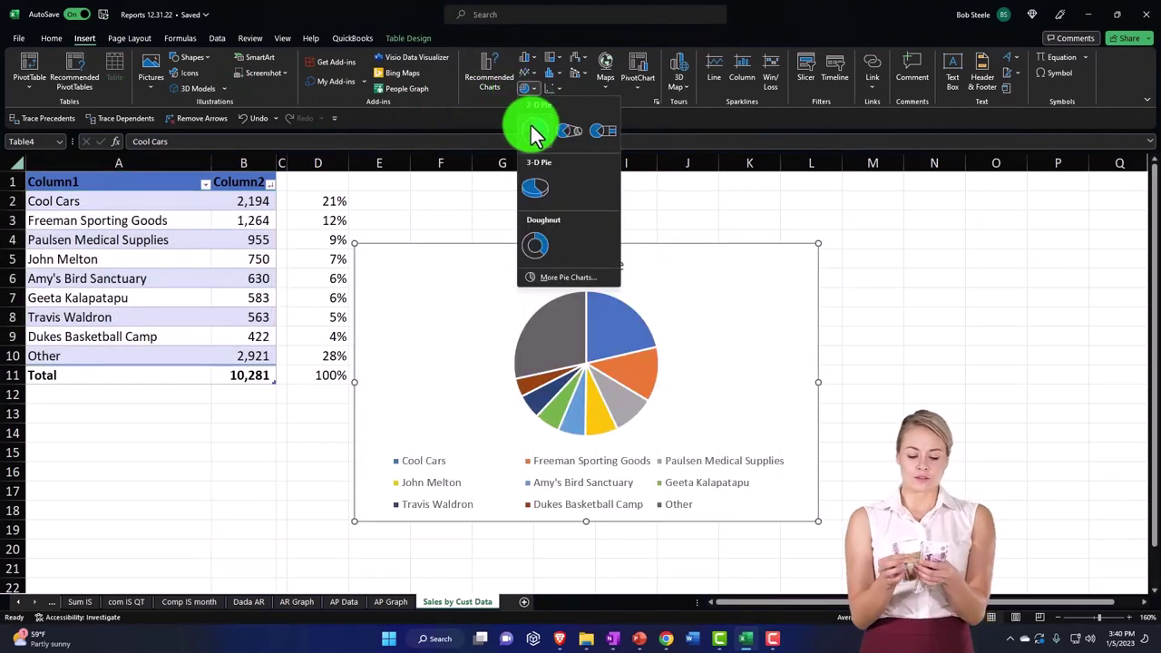
click(534, 131)
drag(408, 260, 419, 197)
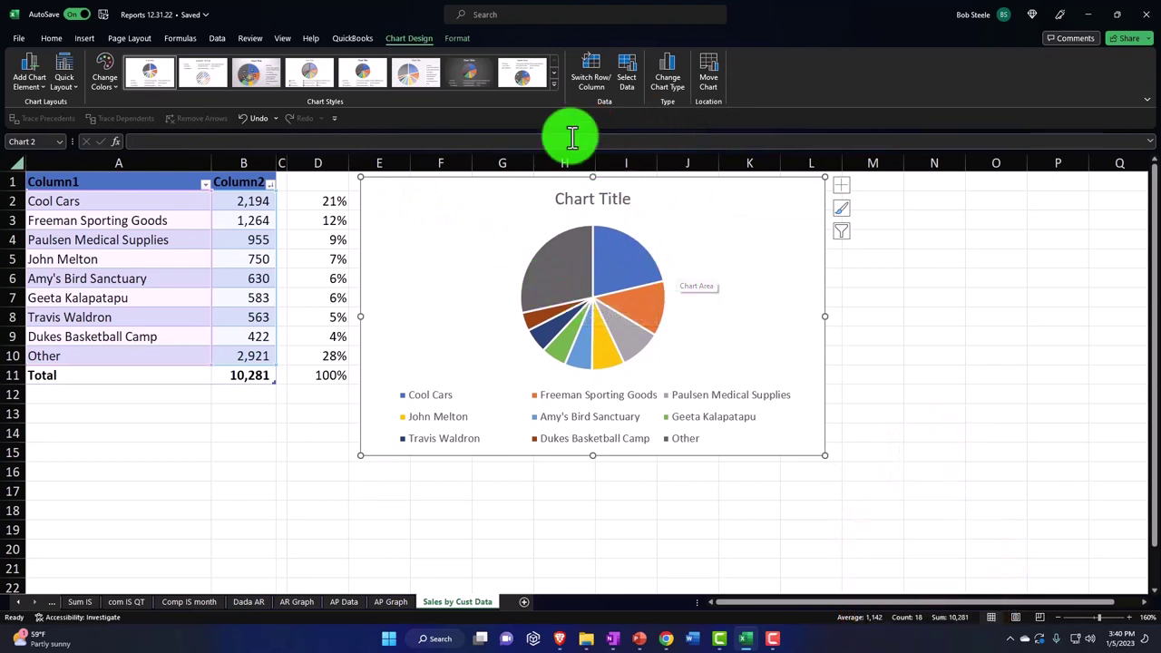
Apply the grey gradient chart style with dark percentage labels and move the overlapping 6% labels outward within their slices.
click(552, 81)
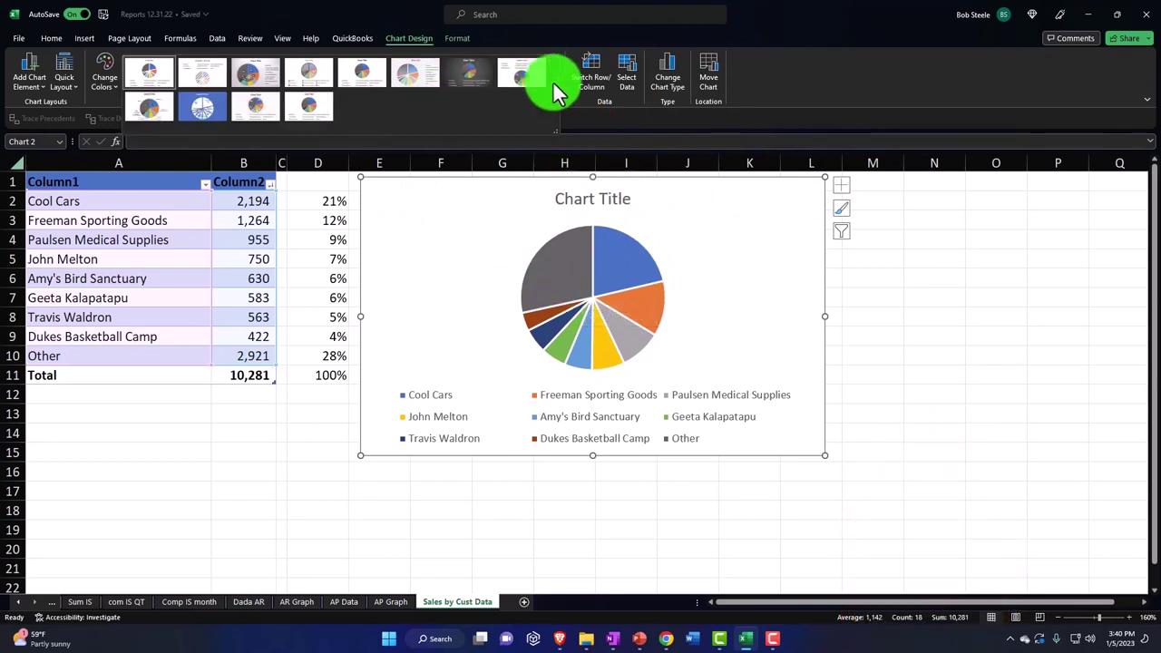
click(247, 72)
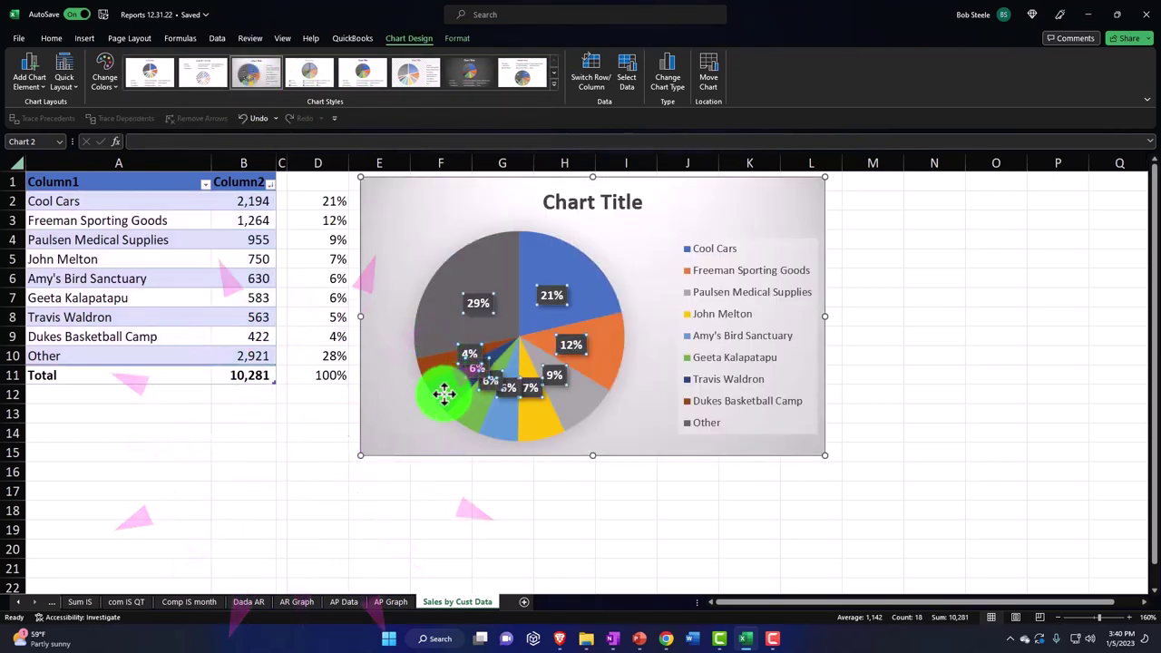
click(463, 360)
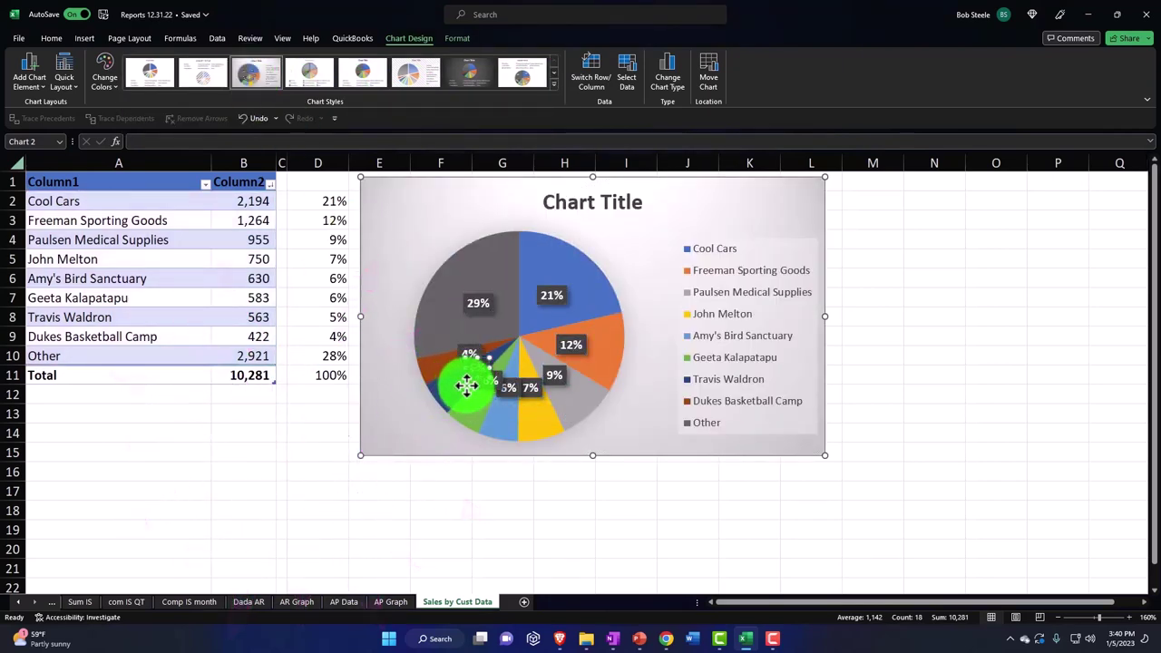
drag(474, 402, 503, 425)
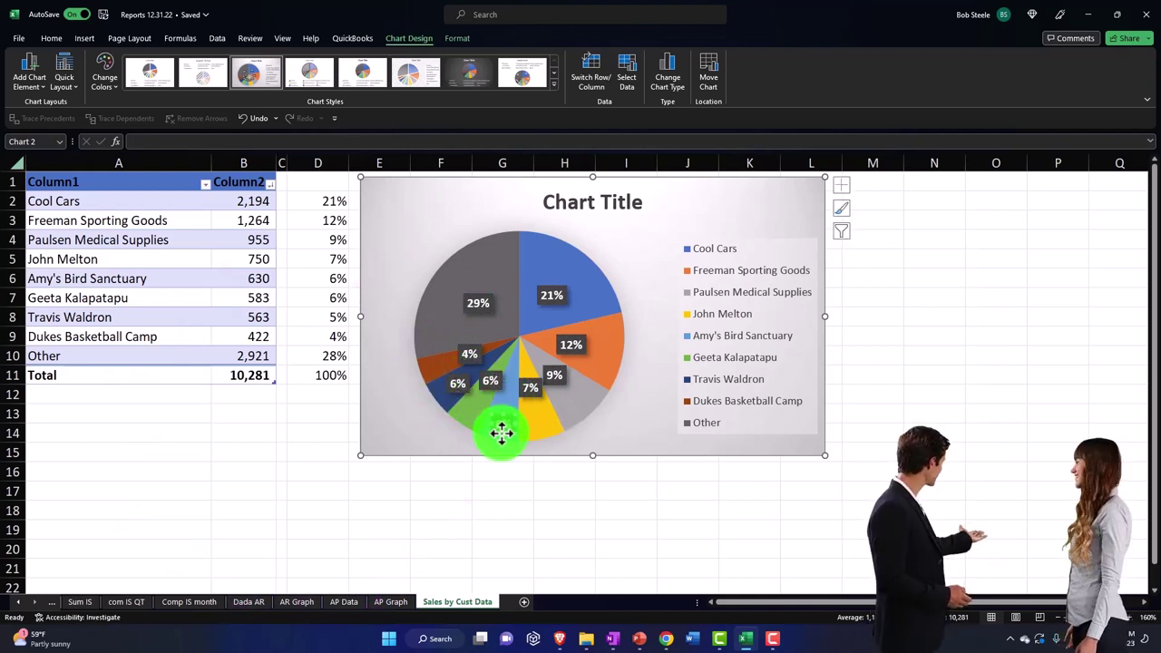
Delete the pie chart's title and open the colour palette choices for the chart.
click(622, 207)
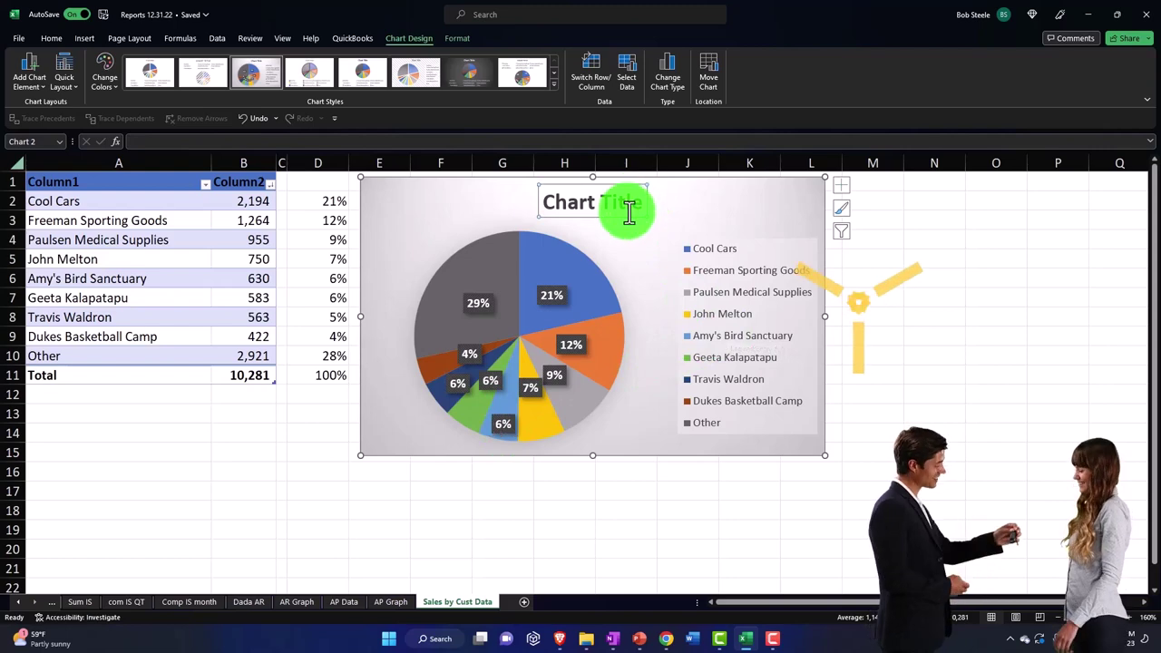
key(Delete)
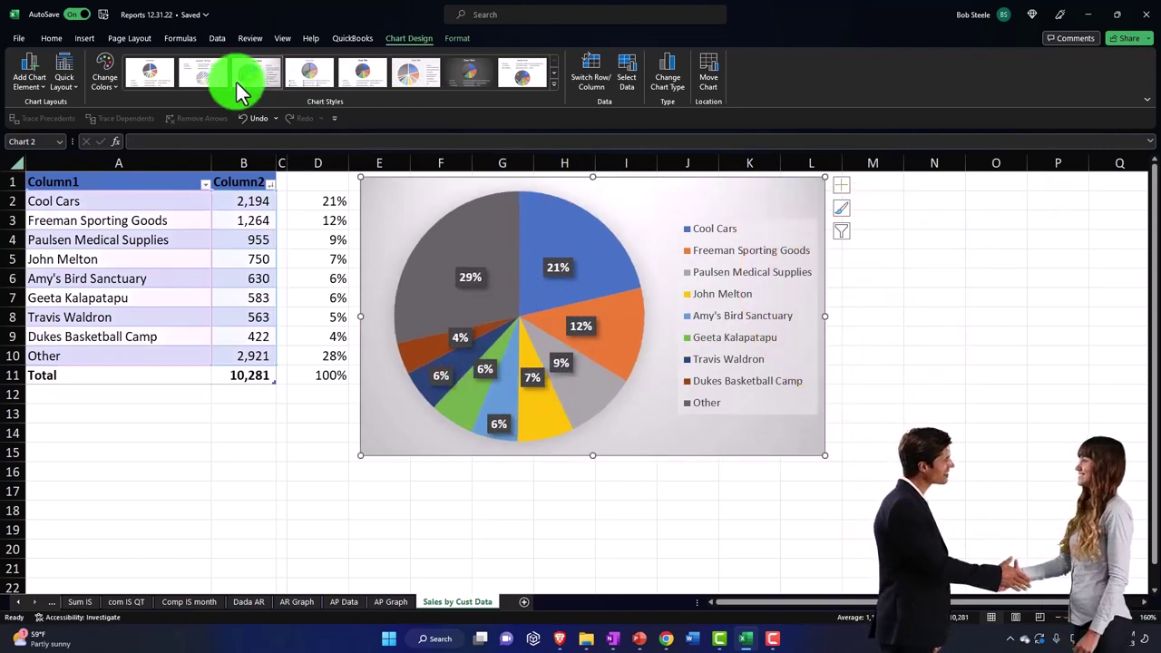
click(110, 72)
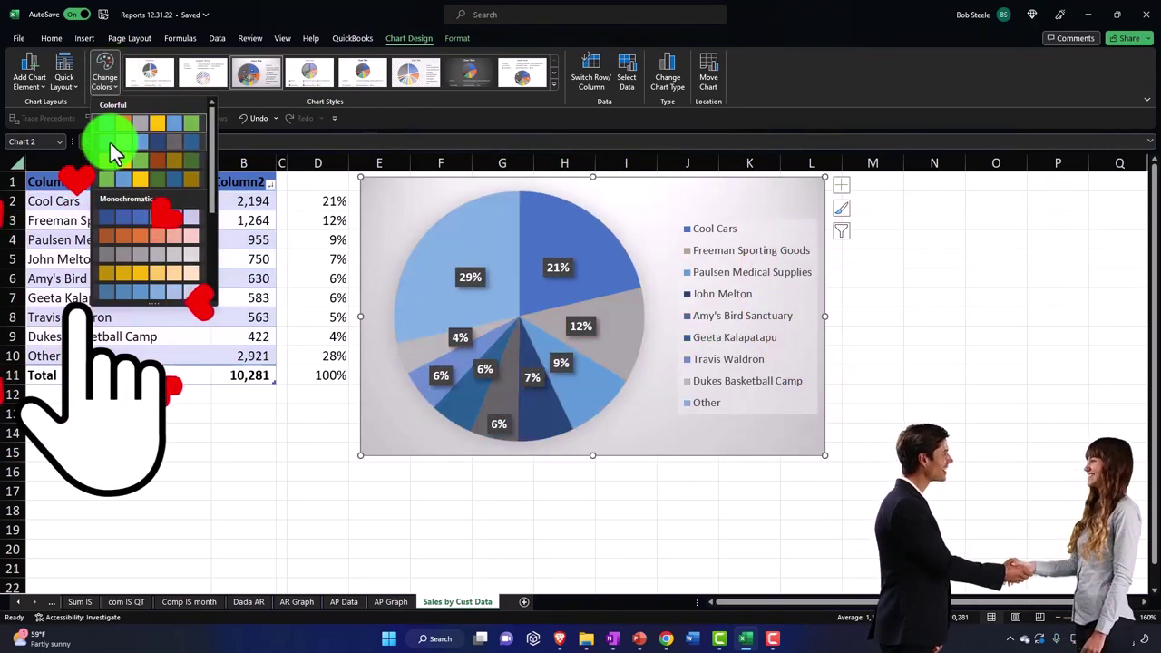